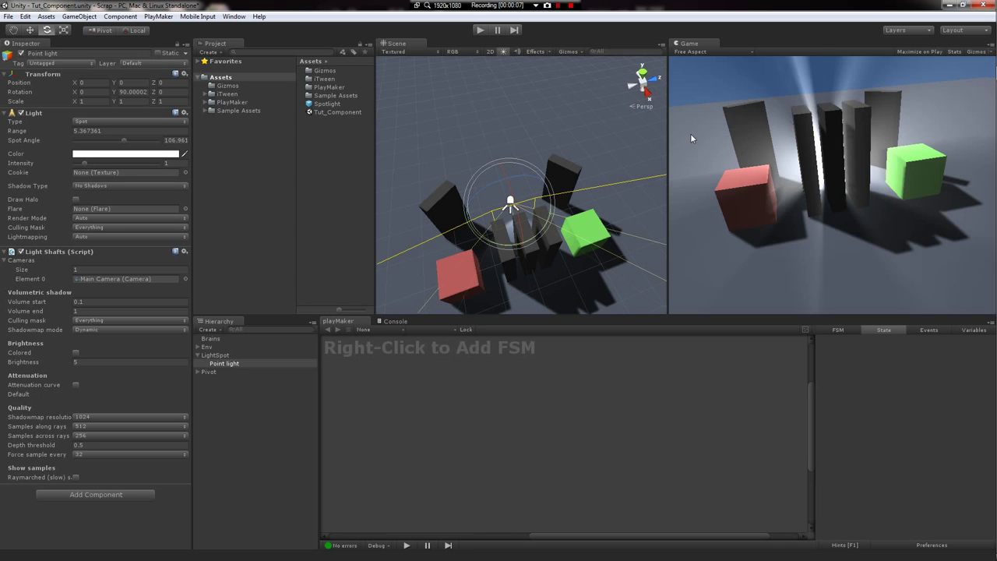
- Orbit the scene view and rotate the spotlight to preview its light shafts
{"action": "left_click_drag", "start_coordinate": [600, 137], "coordinate": [507, 185], "text": "alt"}
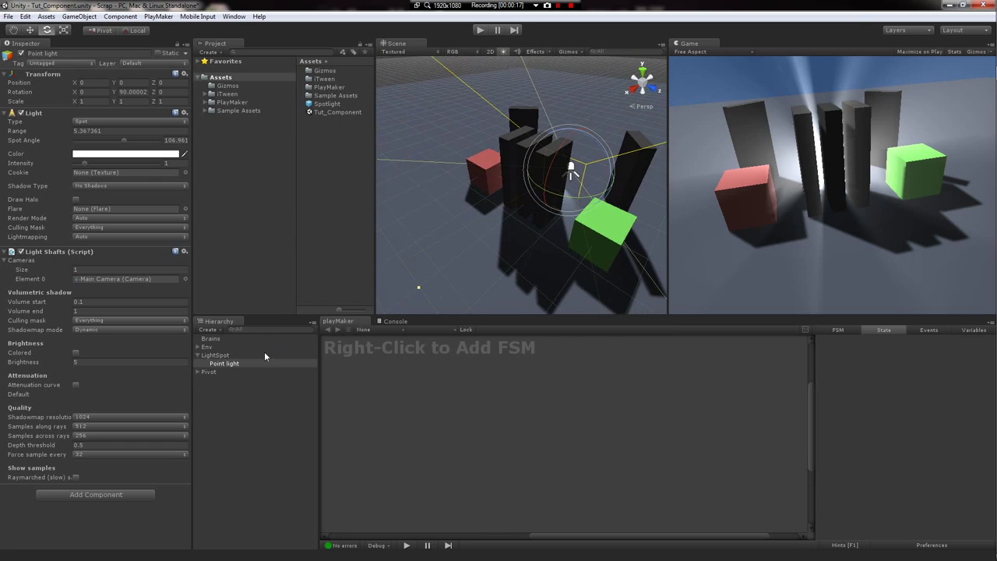
{"action": "left_click_drag", "start_coordinate": [583, 198], "coordinate": [441, 218]}
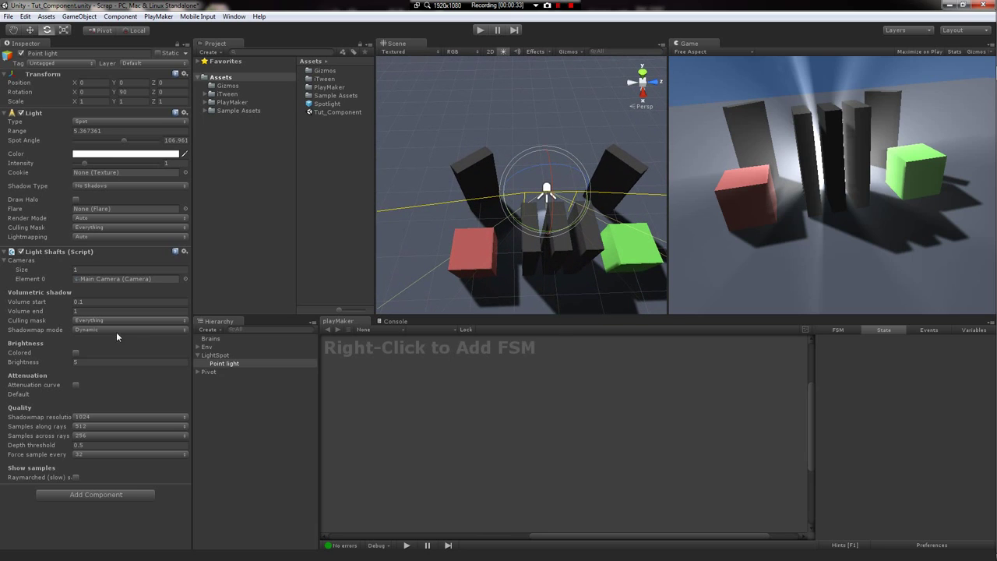
{"action": "left_click", "coordinate": [225, 364]}
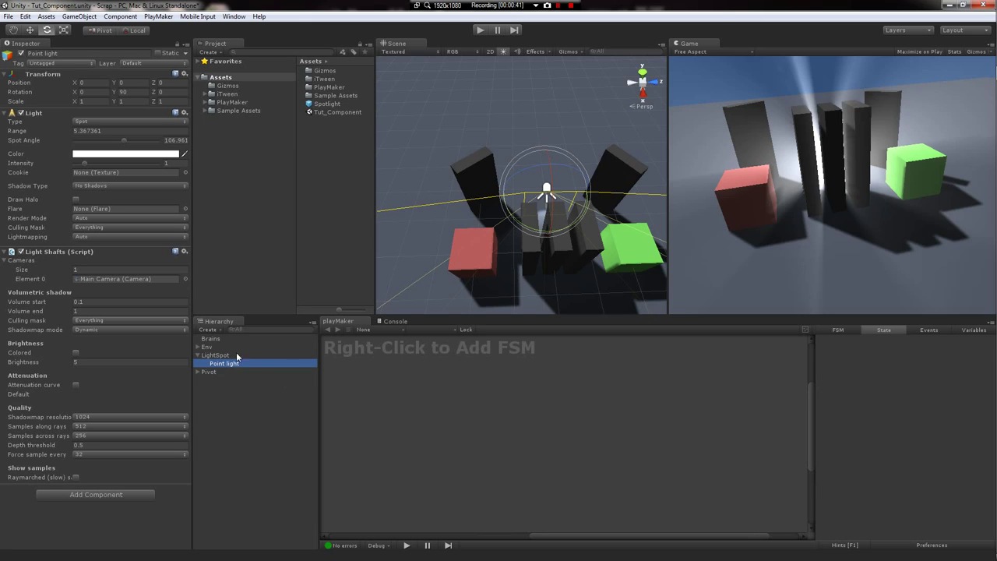
- Add a PlayMaker FSM to Brains and put a Set Property action in State 1
{"action": "left_click", "coordinate": [210, 338]}
{"action": "right_click", "coordinate": [363, 364]}
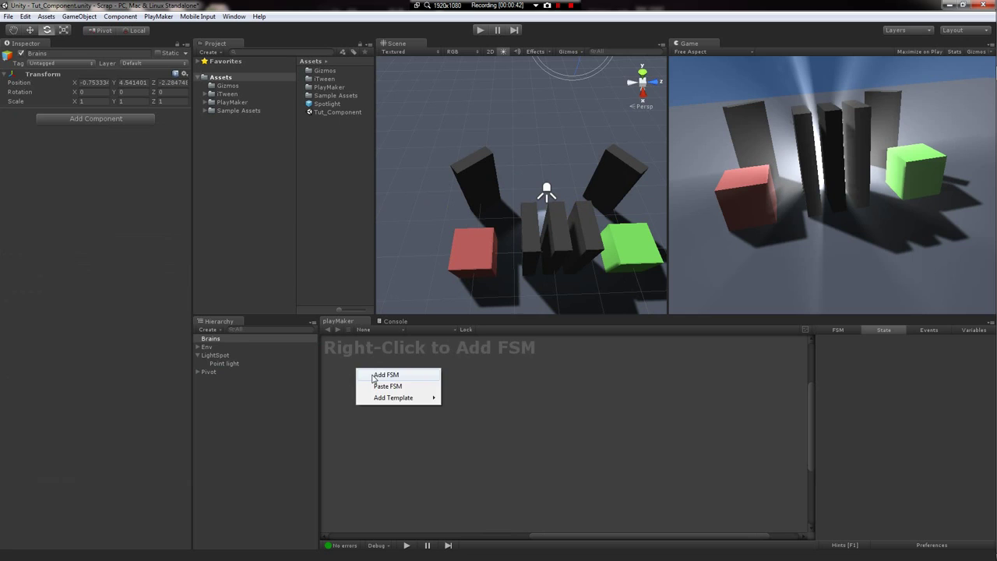
{"action": "left_click", "coordinate": [374, 371]}
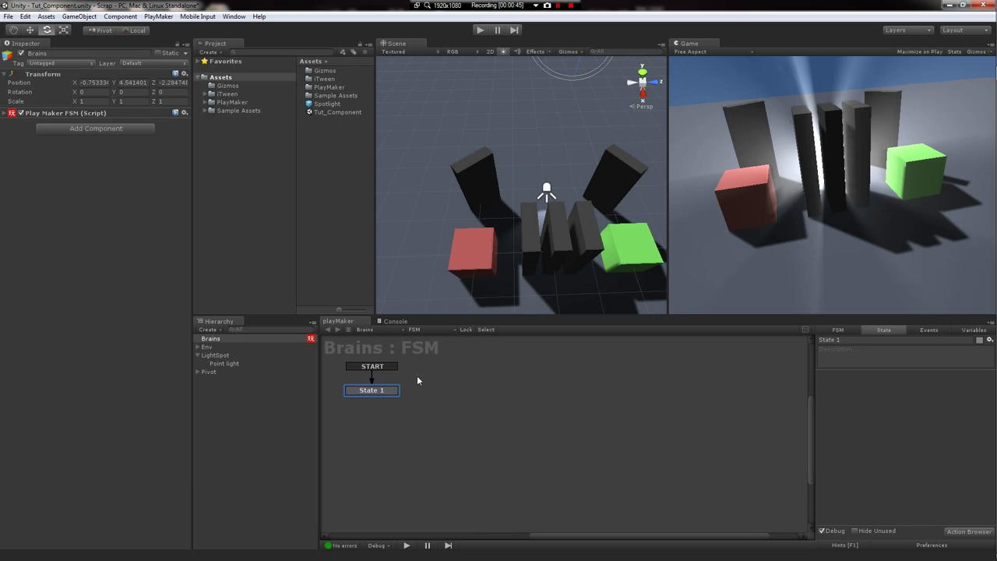
{"action": "double_click", "coordinate": [895, 403]}
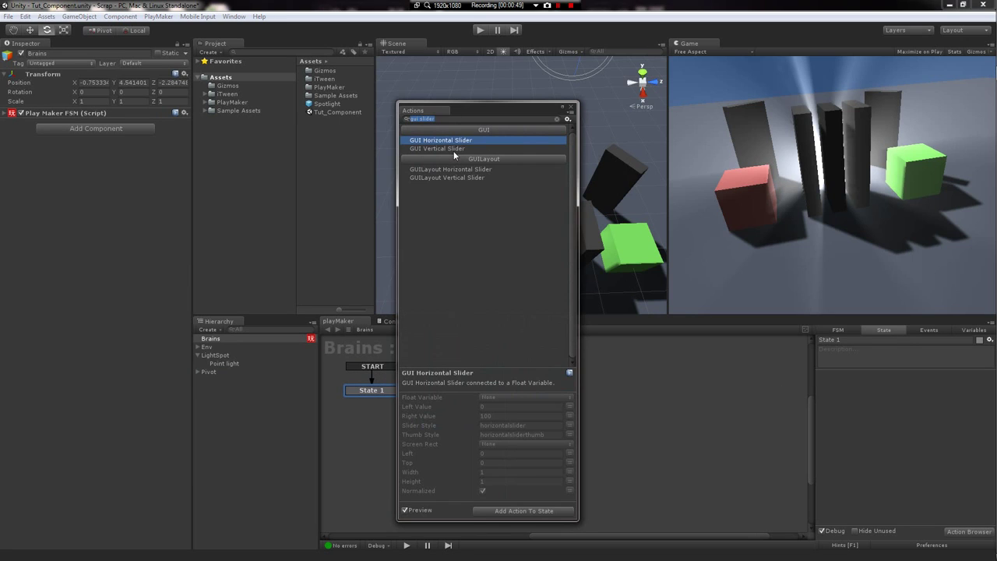
{"action": "type", "text": "set prop"}
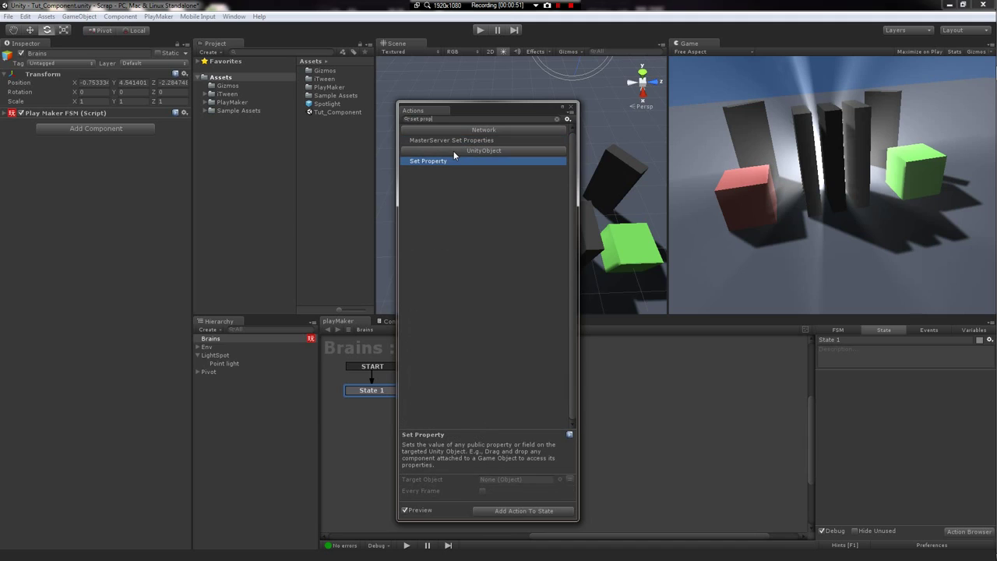
{"action": "key", "text": "Return"}
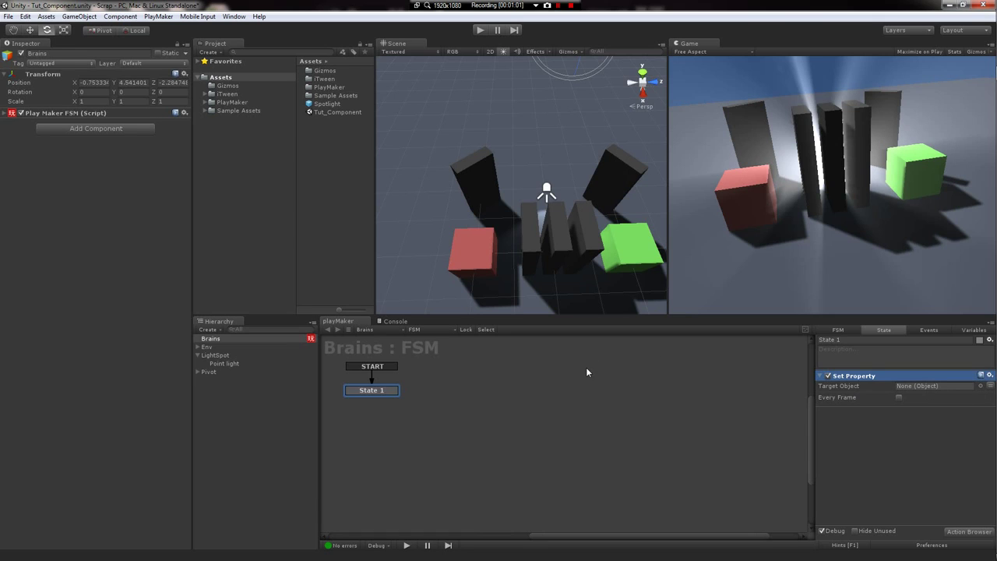
- Switch between Pivot, LightSpot, Env and Brains to show the FSM following the selection
{"action": "left_click", "coordinate": [212, 371]}
{"action": "left_click", "coordinate": [220, 355]}
{"action": "left_click", "coordinate": [224, 346]}
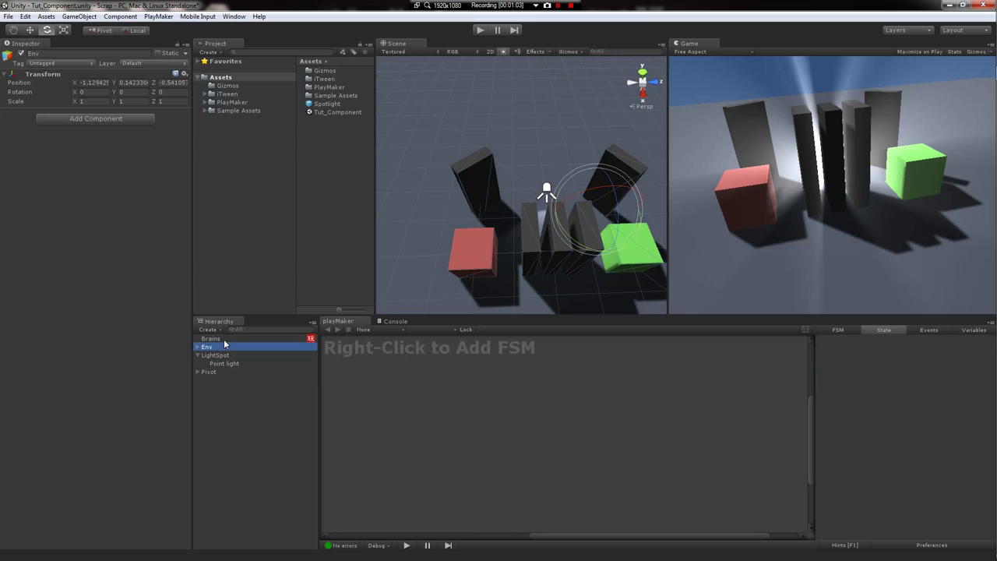
{"action": "left_click", "coordinate": [225, 339]}
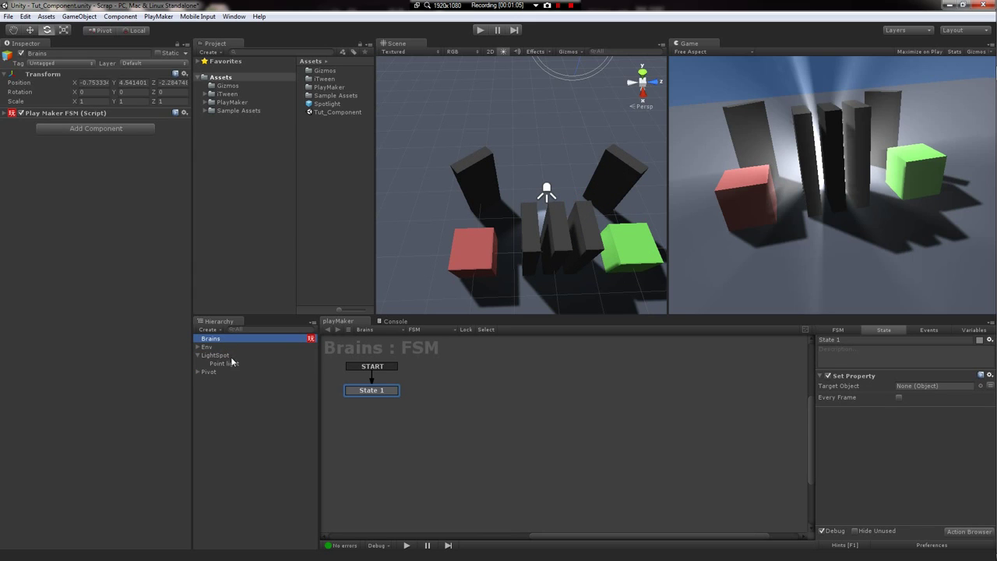
{"action": "left_click", "coordinate": [229, 346]}
{"action": "left_click", "coordinate": [228, 339]}
- Lock the Brains FSM in the editor, then select Point light to show its Light Shafts settings
{"action": "left_click", "coordinate": [465, 329]}
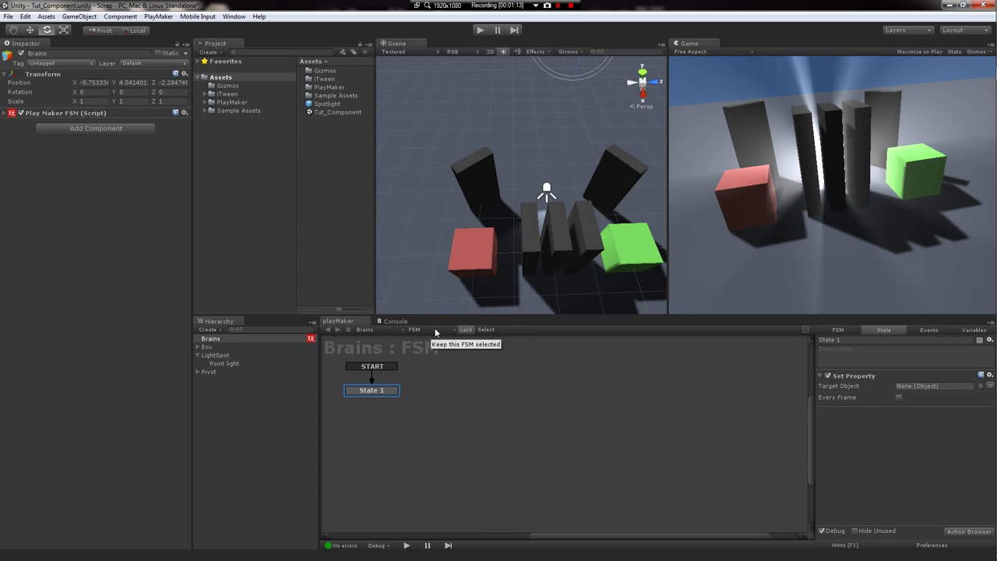
{"action": "left_click", "coordinate": [436, 332]}
{"action": "left_click", "coordinate": [456, 331]}
{"action": "left_click", "coordinate": [254, 346]}
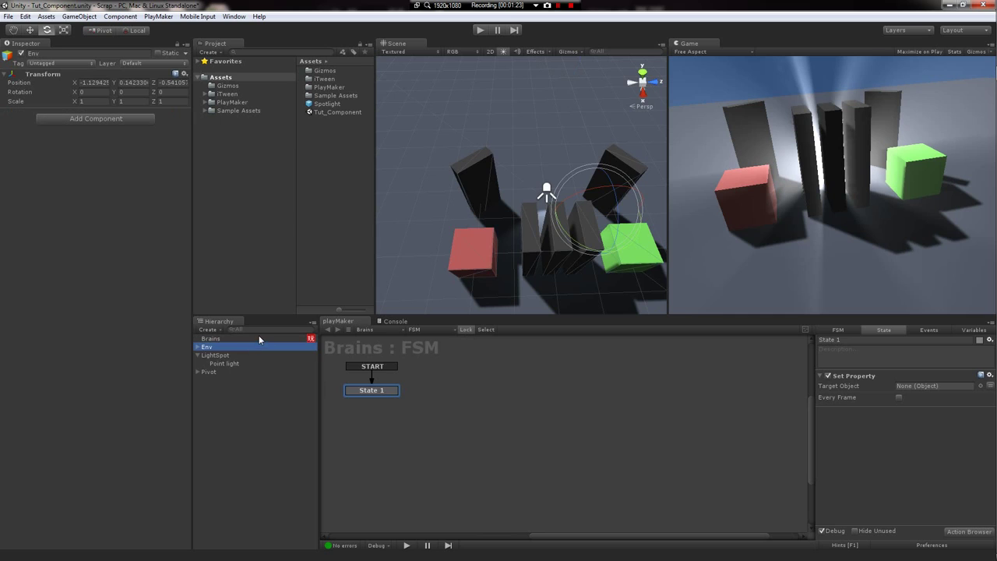
{"action": "left_click", "coordinate": [251, 356]}
{"action": "left_click", "coordinate": [247, 363]}
{"action": "left_click", "coordinate": [236, 371]}
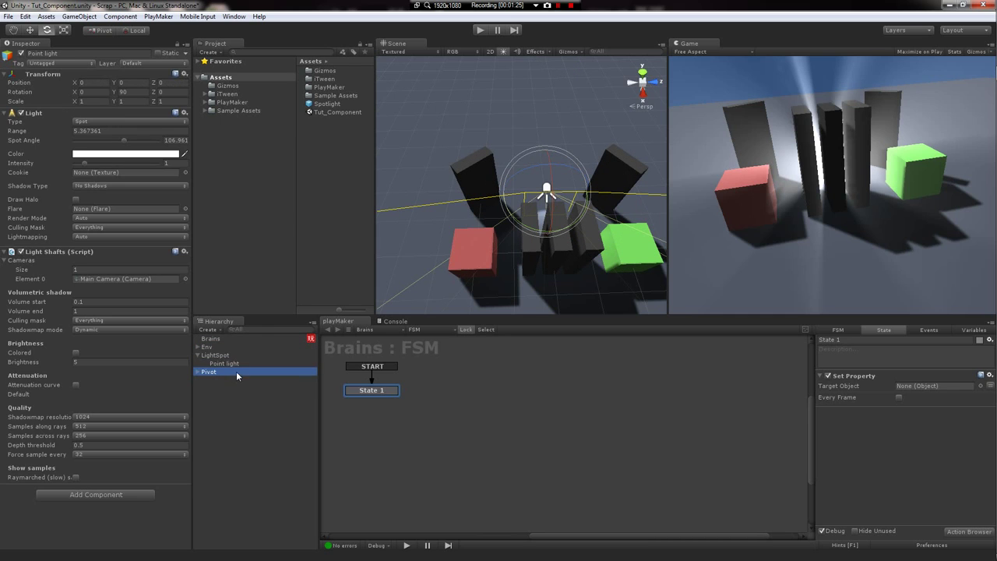
{"action": "left_click", "coordinate": [240, 364]}
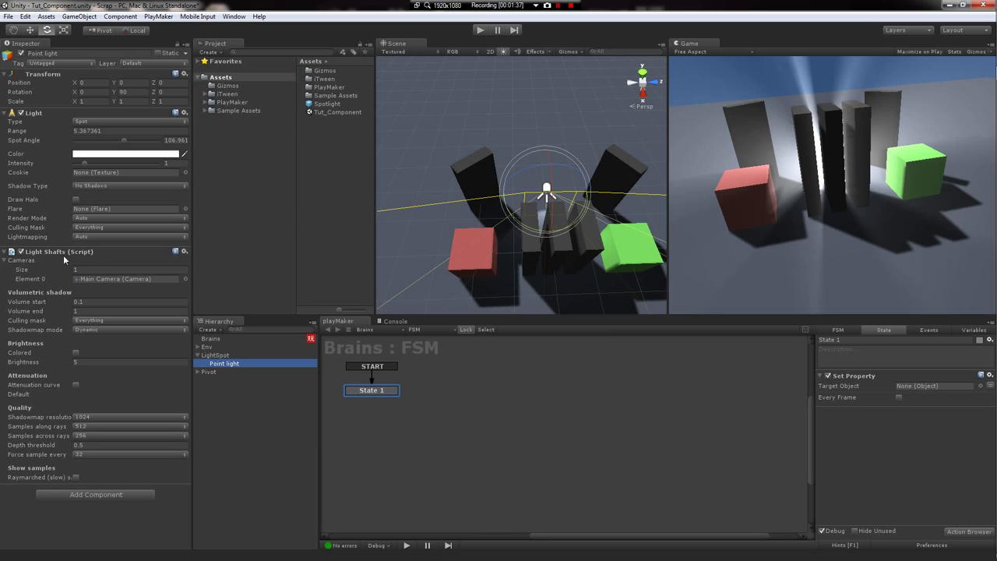
- Target Point light's LightShafts component with m_Brightness, trying 2.13 before reverting to 0
{"action": "left_click_drag", "start_coordinate": [50, 256], "coordinate": [945, 383]}
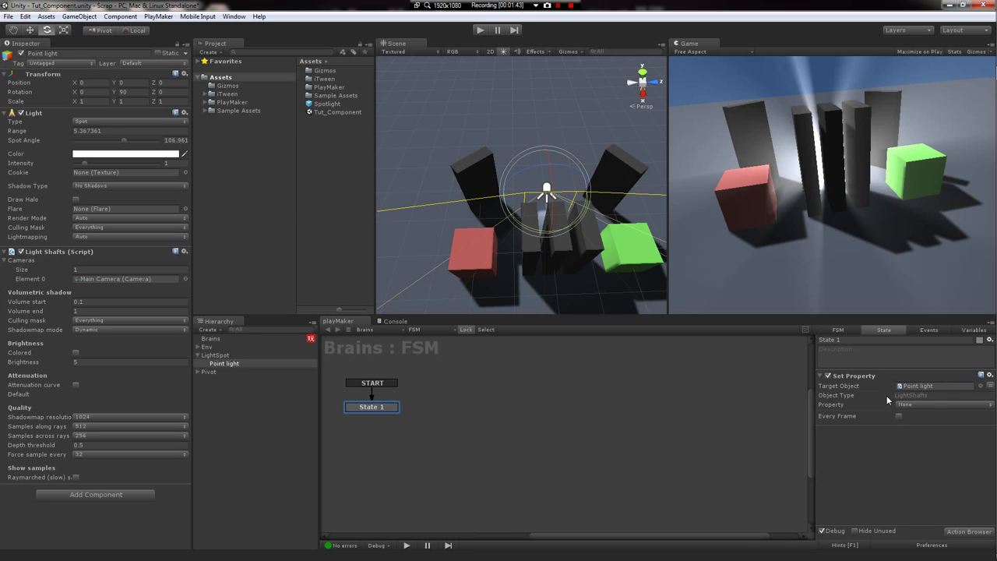
{"action": "left_click", "coordinate": [913, 406]}
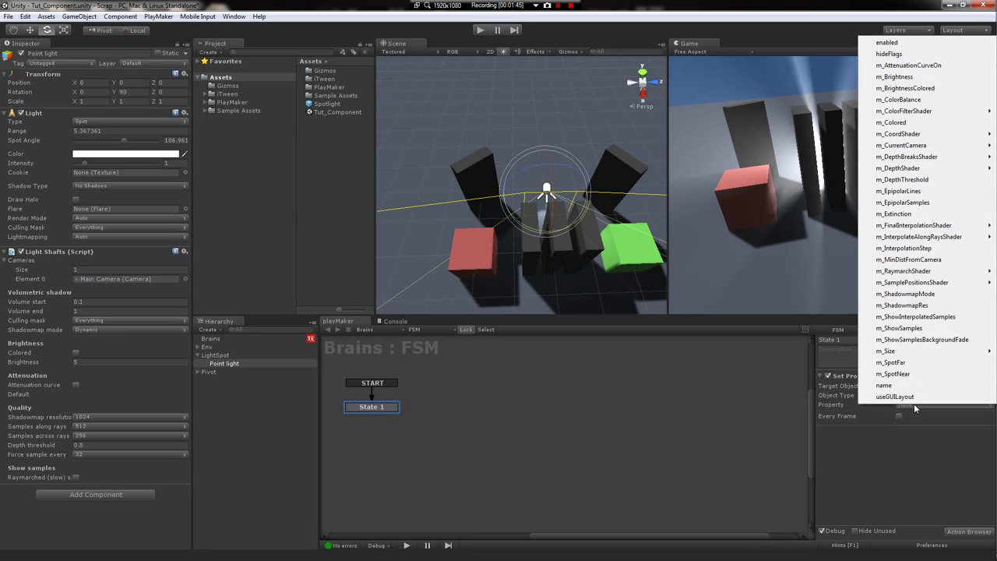
{"action": "left_click", "coordinate": [904, 77]}
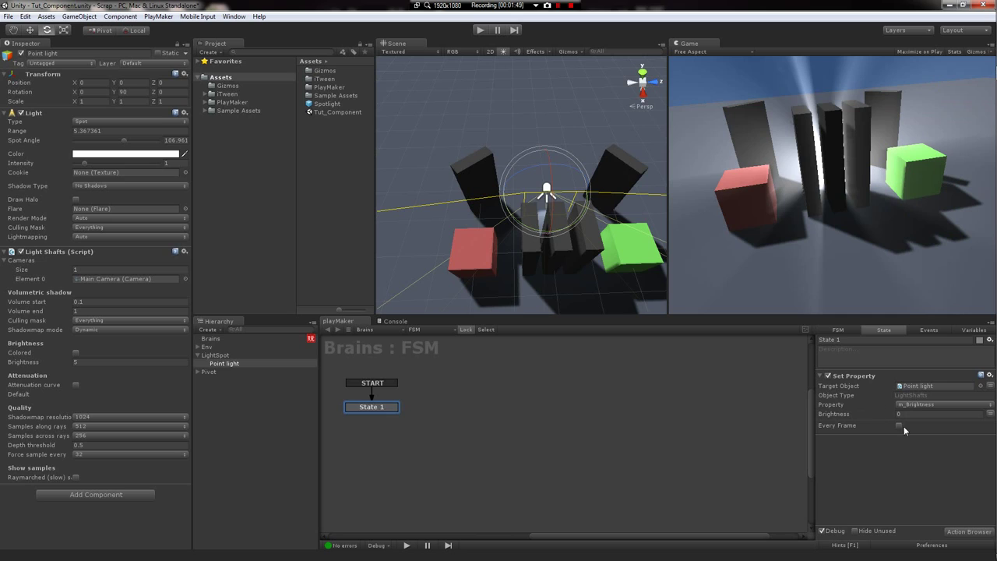
{"action": "left_click", "coordinate": [919, 414]}
{"action": "type", "text": "2.13"}
{"action": "key", "text": "Return"}
{"action": "key", "text": "Escape"}
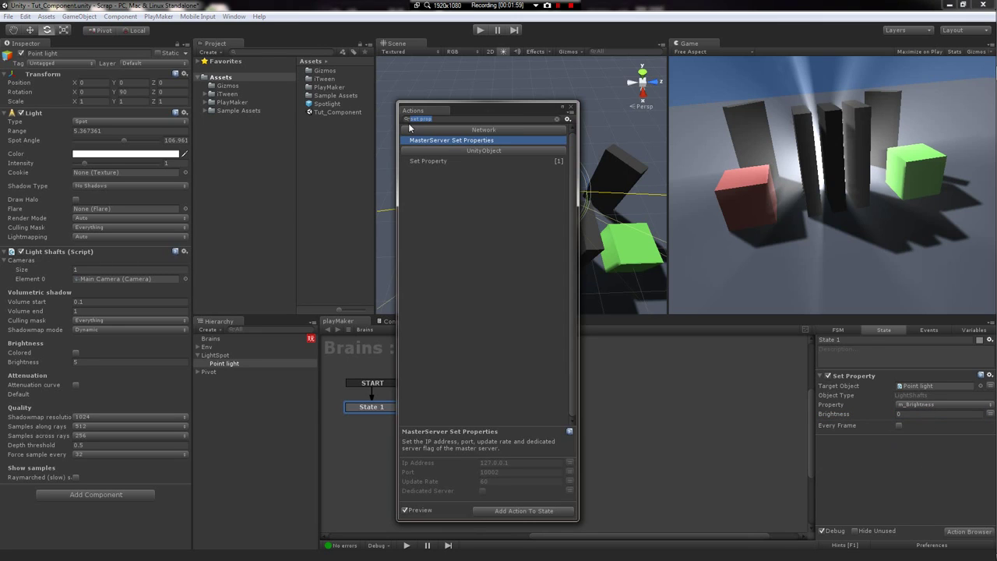
- Add a GUI Vertical Slider action to State 1
{"action": "type", "text": "slider"}
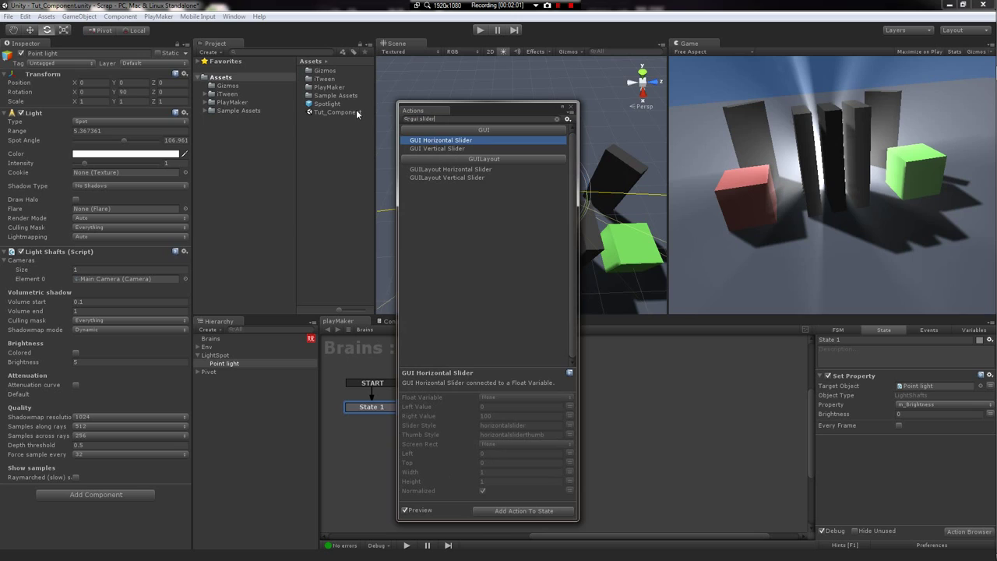
{"action": "key", "text": "Down"}
{"action": "key", "text": "Return"}
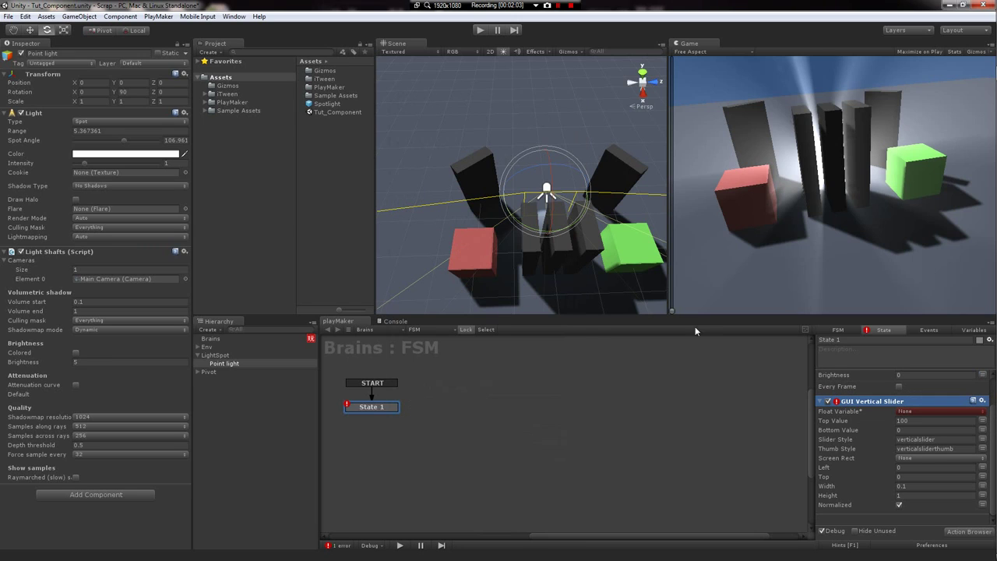
- Create a float variable named test and bind the slider's Float Variable to it
{"action": "left_click", "coordinate": [961, 331]}
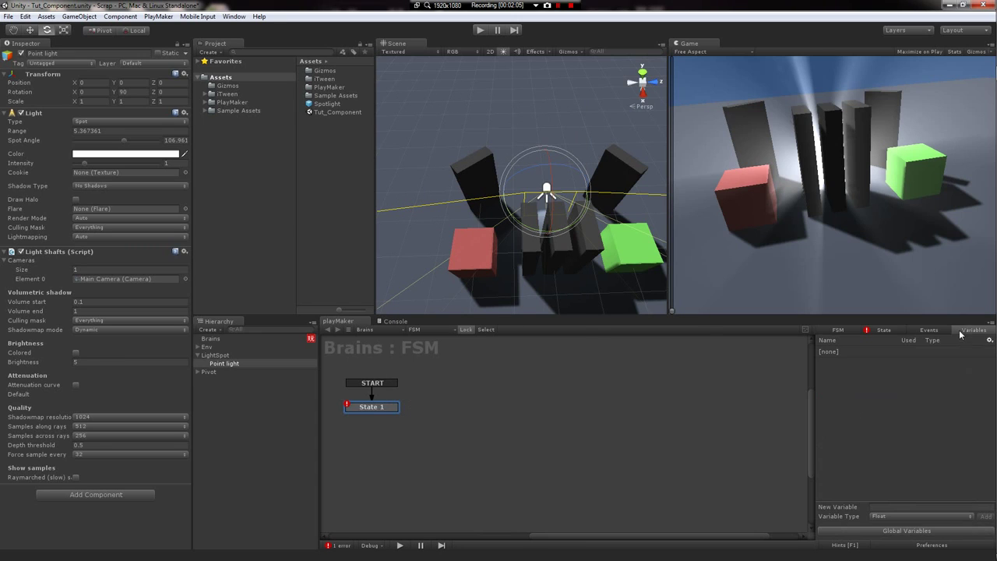
{"action": "left_click", "coordinate": [888, 506]}
{"action": "type", "text": "test"}
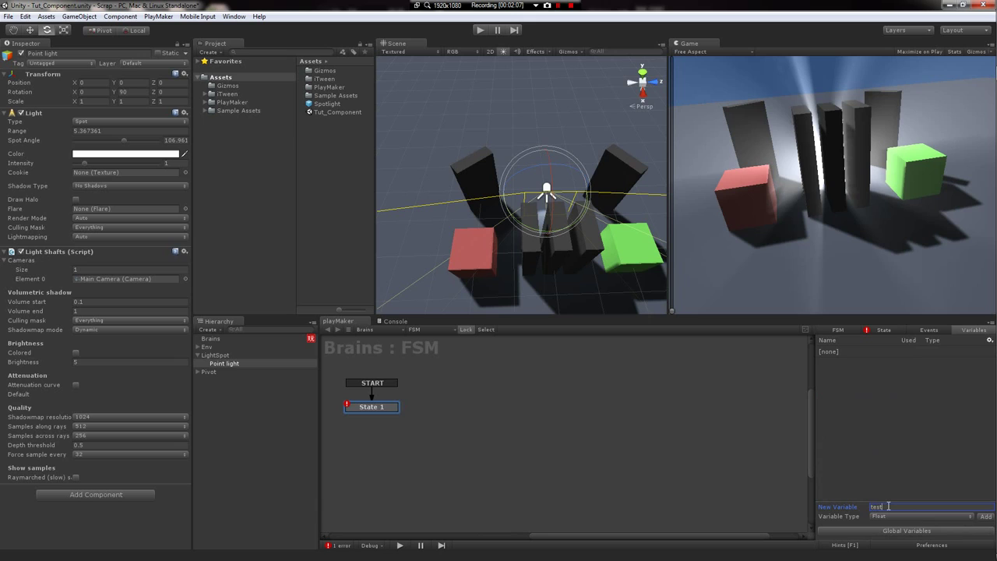
{"action": "key", "text": "Return"}
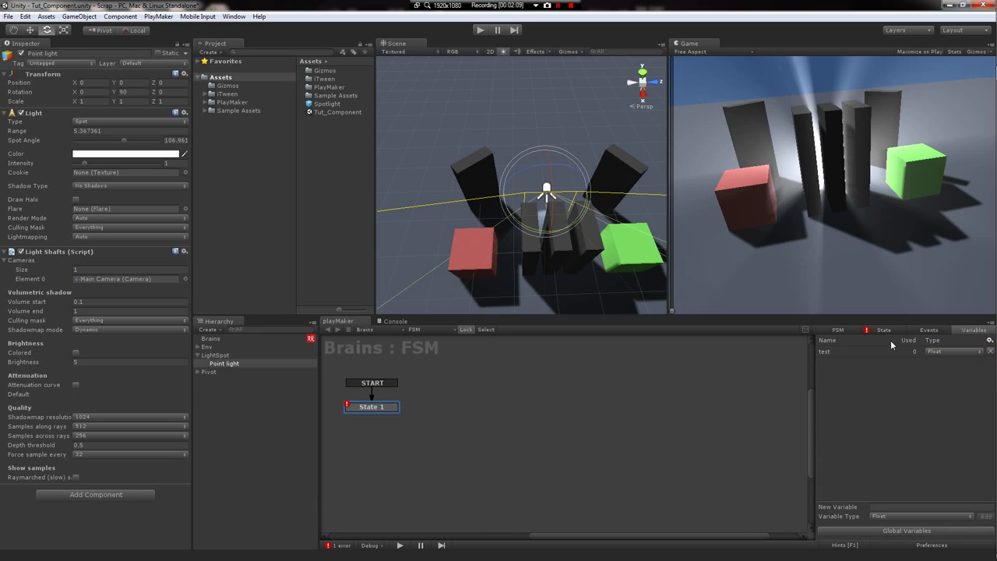
{"action": "left_click", "coordinate": [888, 330]}
{"action": "left_click", "coordinate": [919, 410]}
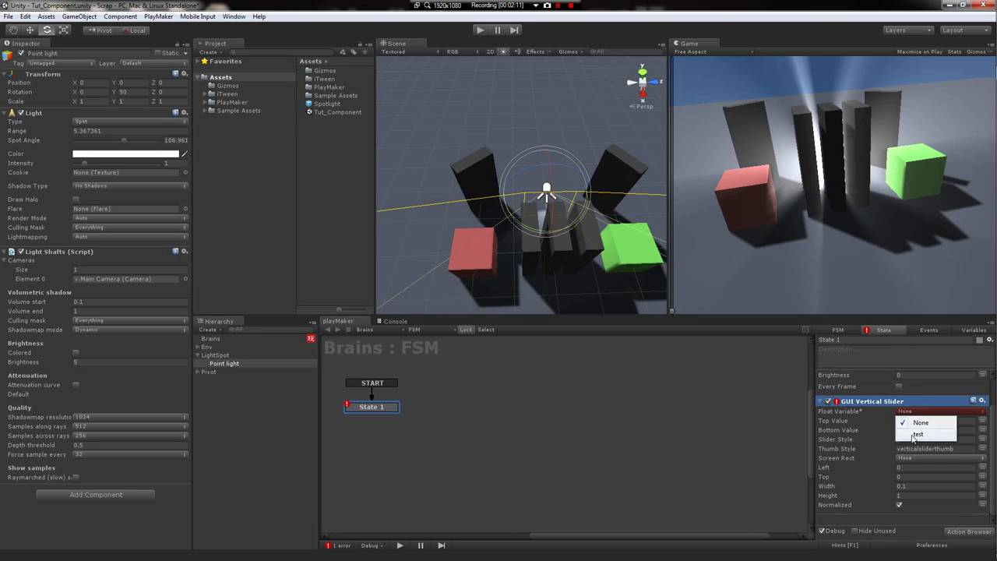
{"action": "left_click", "coordinate": [912, 438]}
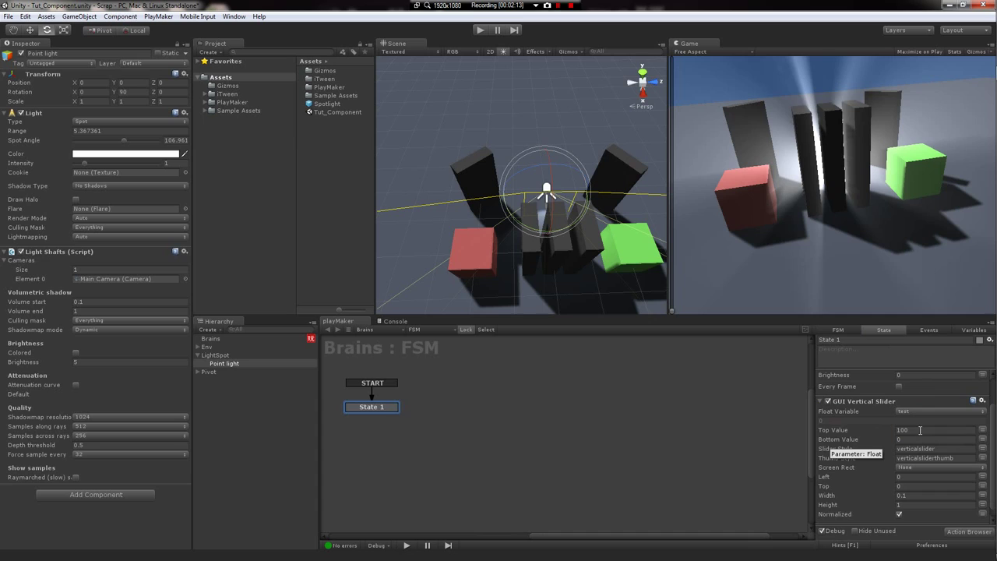
- Set the slider's Top Value to 30 and position it at left 0.2, top 0.21
{"action": "left_click", "coordinate": [837, 430]}
{"action": "type", "text": "30"}
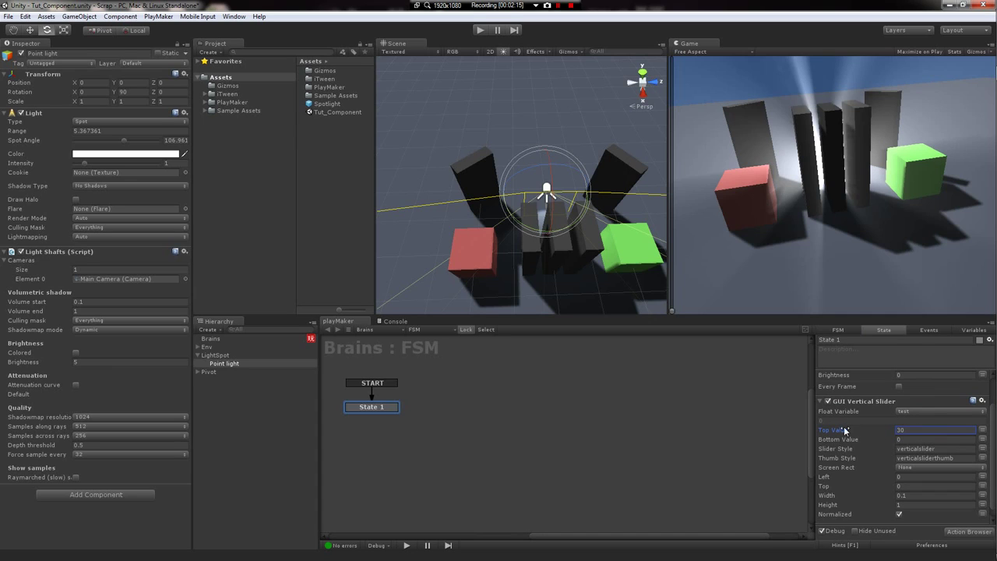
{"action": "scroll", "coordinate": [878, 431], "scroll_direction": "down", "scroll_amount": 1}
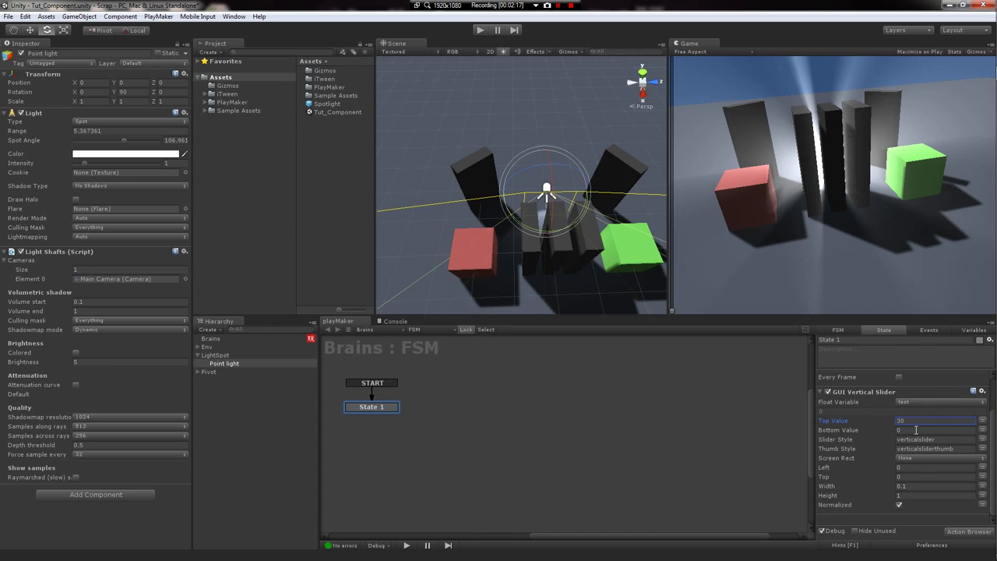
{"action": "left_click_drag", "start_coordinate": [874, 472], "coordinate": [855, 497]}
{"action": "left_click", "coordinate": [871, 479]}
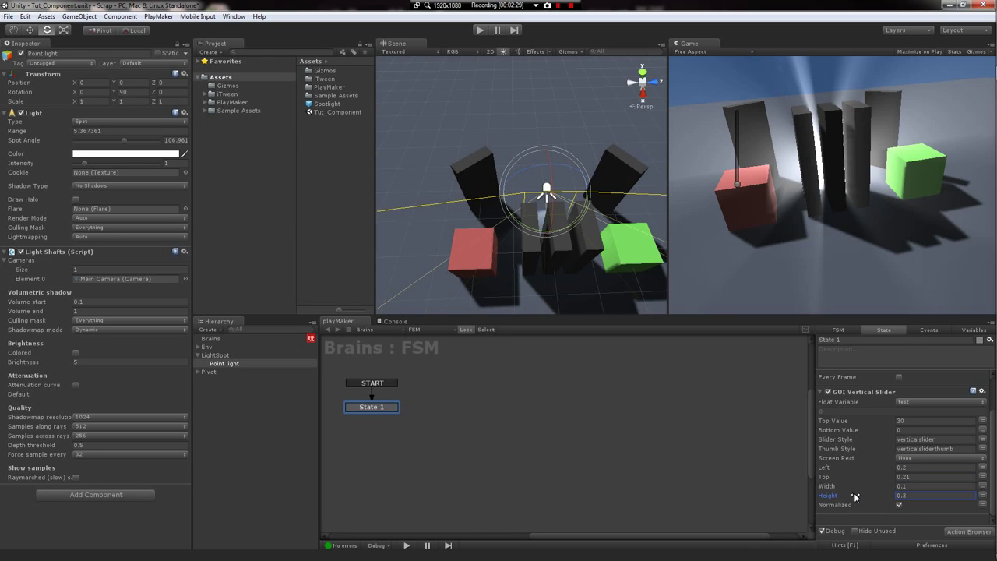
- Make Set Property's Brightness read the test variable every frame
{"action": "scroll", "coordinate": [863, 421], "scroll_direction": "up", "scroll_amount": 3}
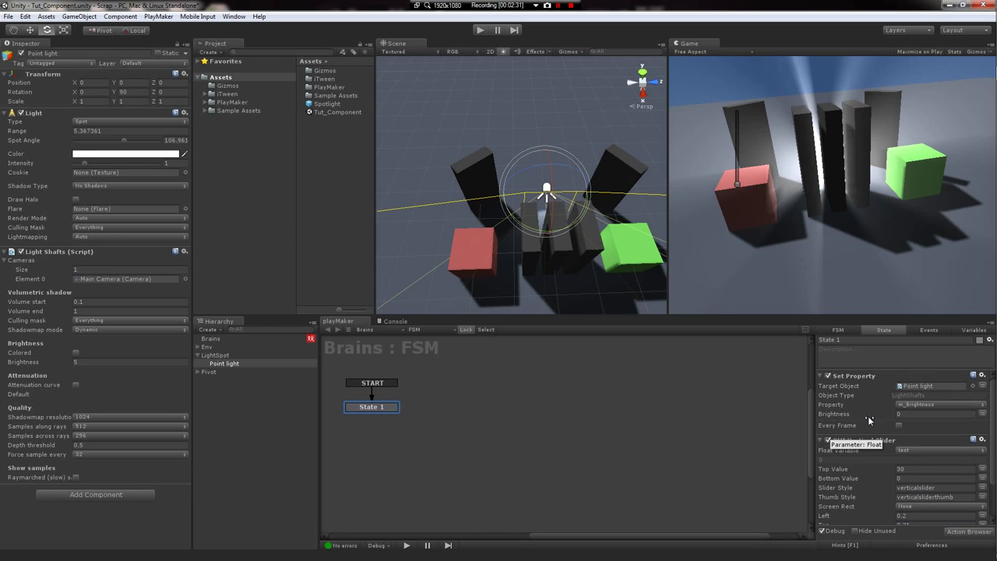
{"action": "left_click", "coordinate": [869, 420]}
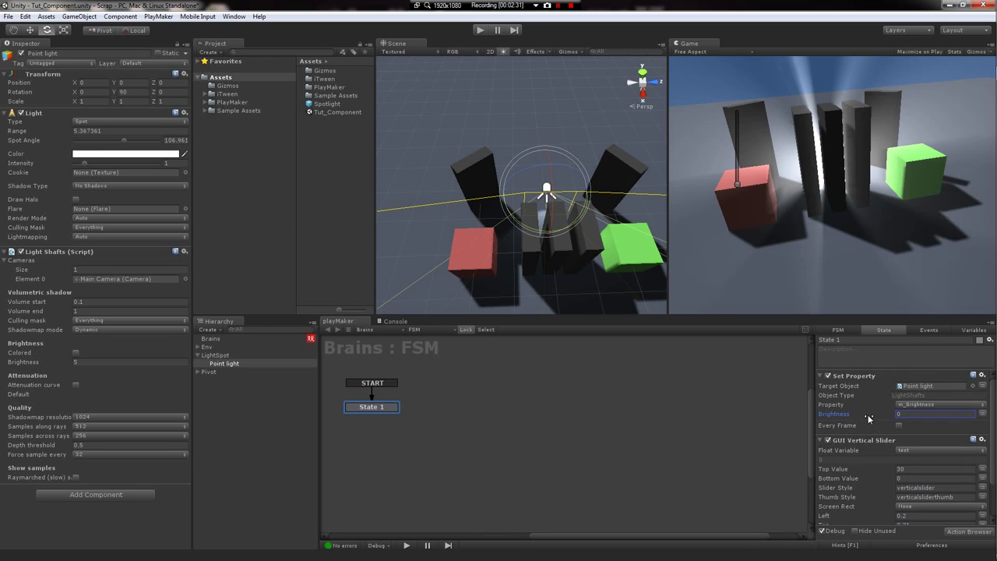
{"action": "left_click", "coordinate": [982, 413]}
{"action": "left_click", "coordinate": [927, 414]}
{"action": "left_click", "coordinate": [925, 435]}
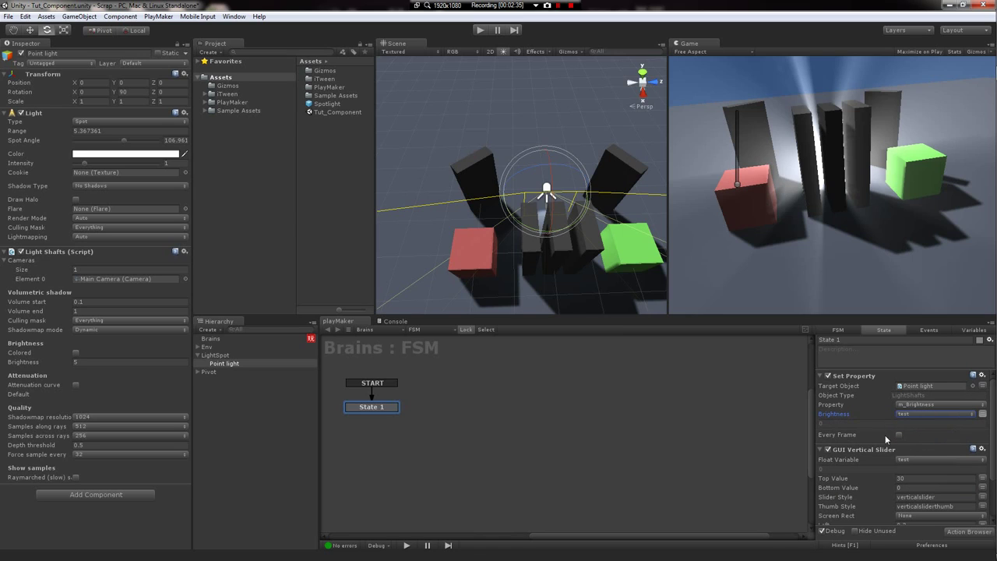
{"action": "left_click", "coordinate": [899, 435]}
- Play the game, drag the in-game slider to vary brightness, then stop and deselect
{"action": "left_click", "coordinate": [478, 31]}
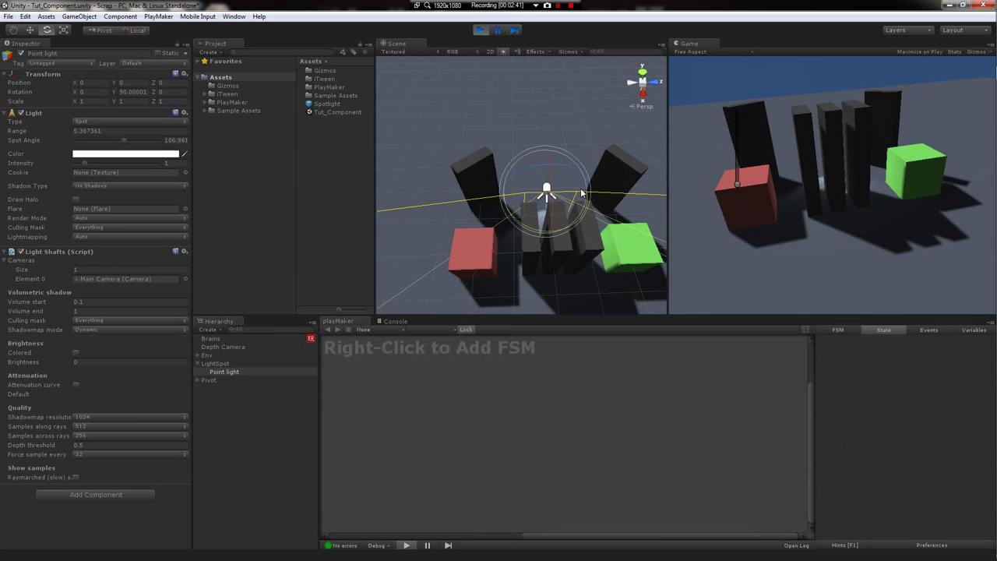
{"action": "left_click", "coordinate": [737, 162]}
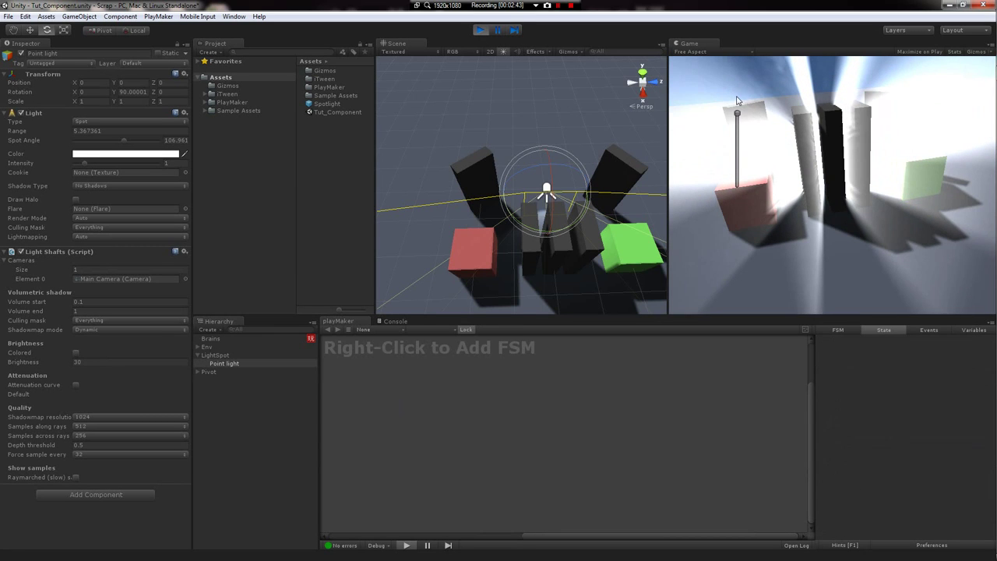
{"action": "left_click_drag", "start_coordinate": [725, 167], "coordinate": [737, 152]}
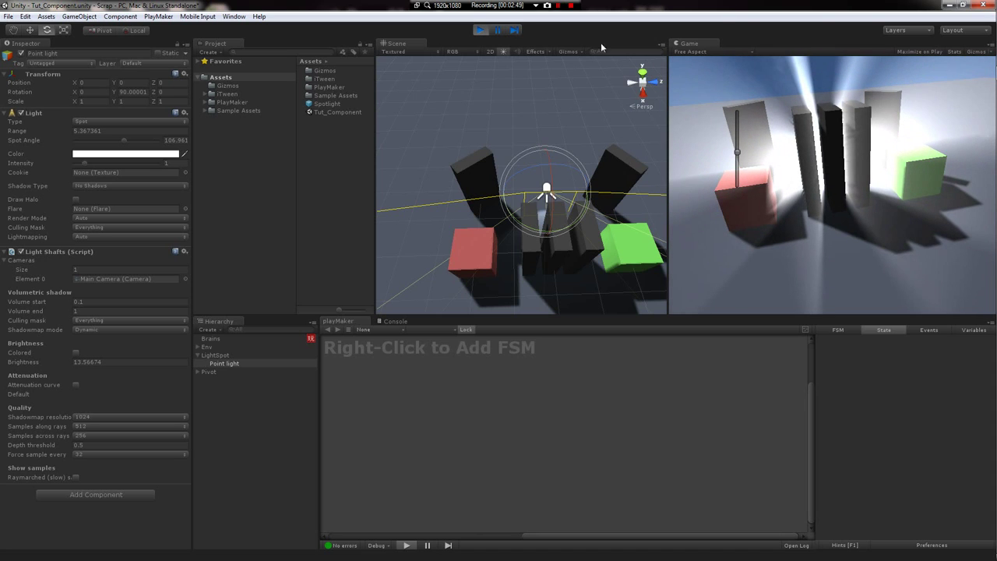
{"action": "left_click", "coordinate": [479, 30]}
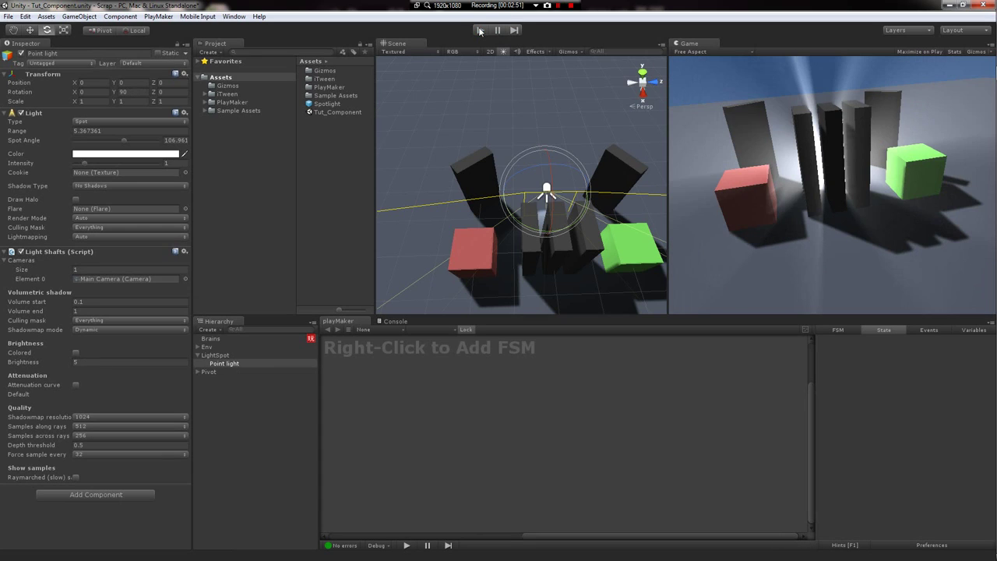
{"action": "left_click", "coordinate": [230, 382]}
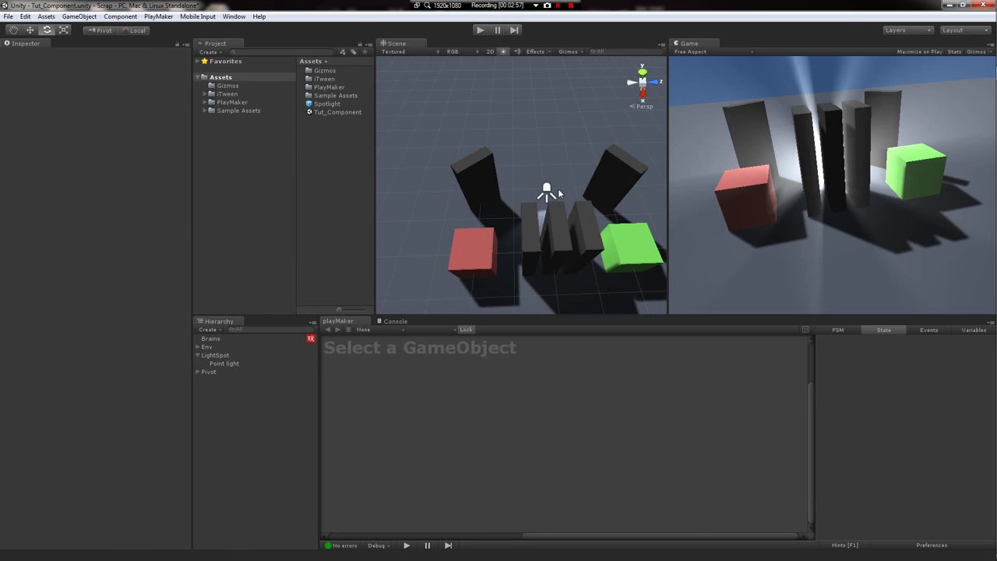
{"action": "left_click", "coordinate": [224, 363]}
{"action": "left_click", "coordinate": [249, 378]}
- Inspect Point light, then collapse Brains' Set Property and GUI Vertical Slider actions
{"action": "left_click", "coordinate": [229, 360]}
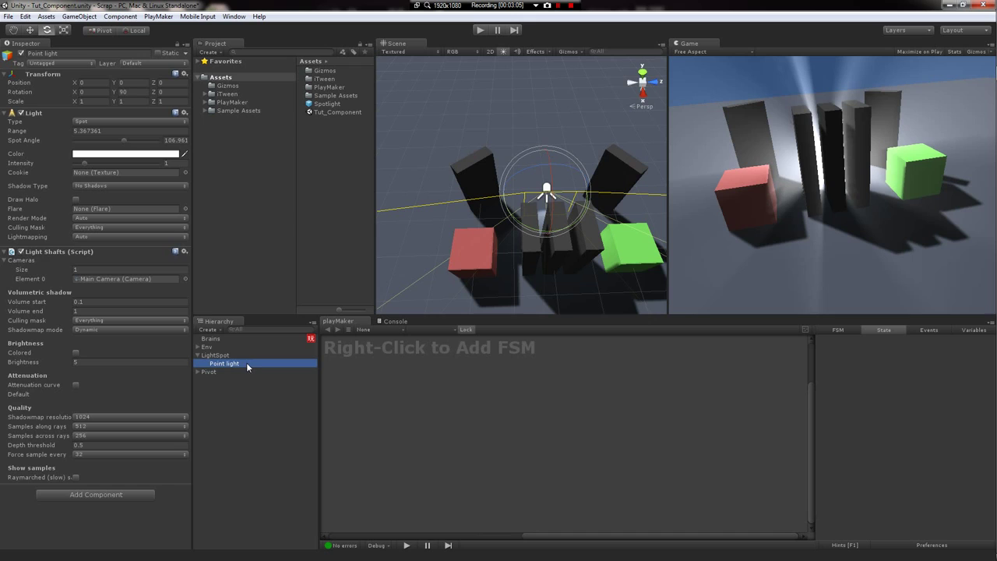
{"action": "left_click", "coordinate": [235, 355]}
{"action": "left_click", "coordinate": [239, 363]}
{"action": "left_click", "coordinate": [225, 338]}
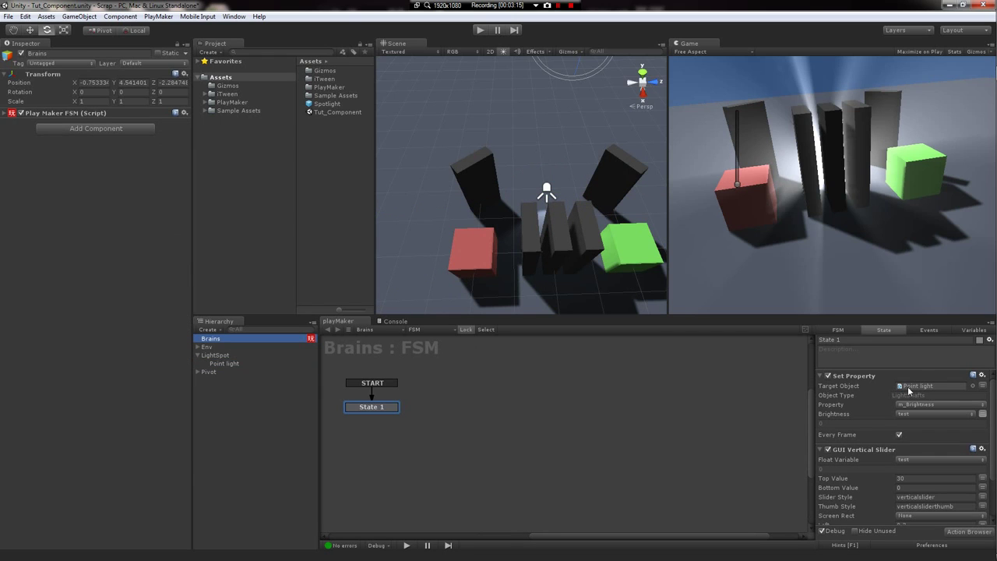
{"action": "left_click", "coordinate": [820, 376]}
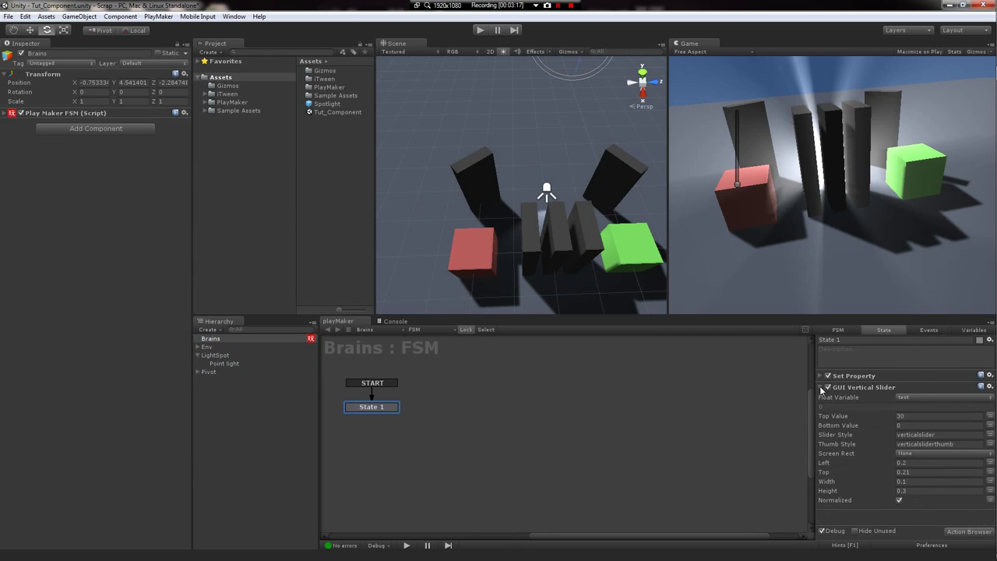
{"action": "left_click", "coordinate": [820, 387]}
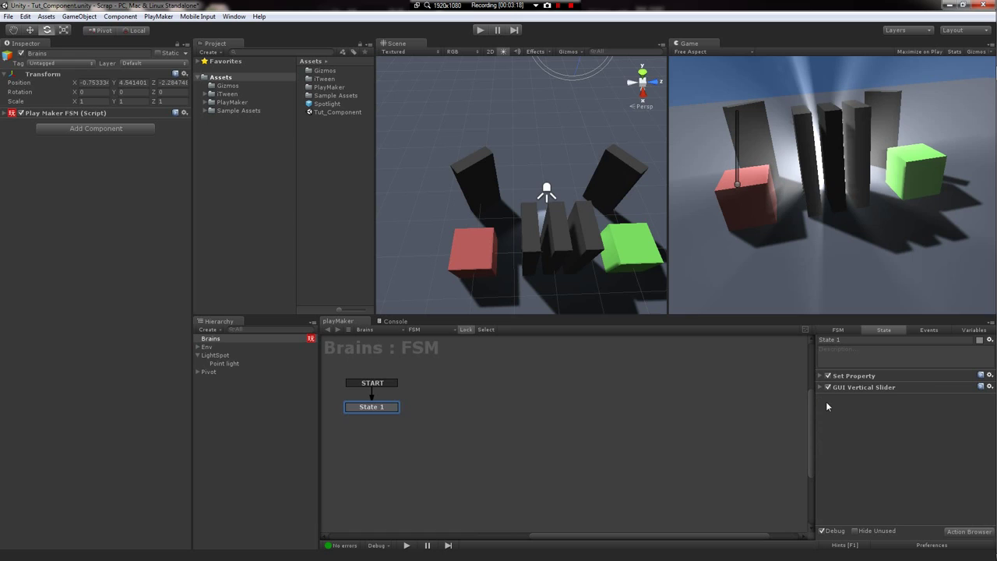
- Drag Point light into Assets as a prefab and delete the old Spotlight asset
{"action": "left_click", "coordinate": [327, 104]}
{"action": "left_click", "coordinate": [215, 356]}
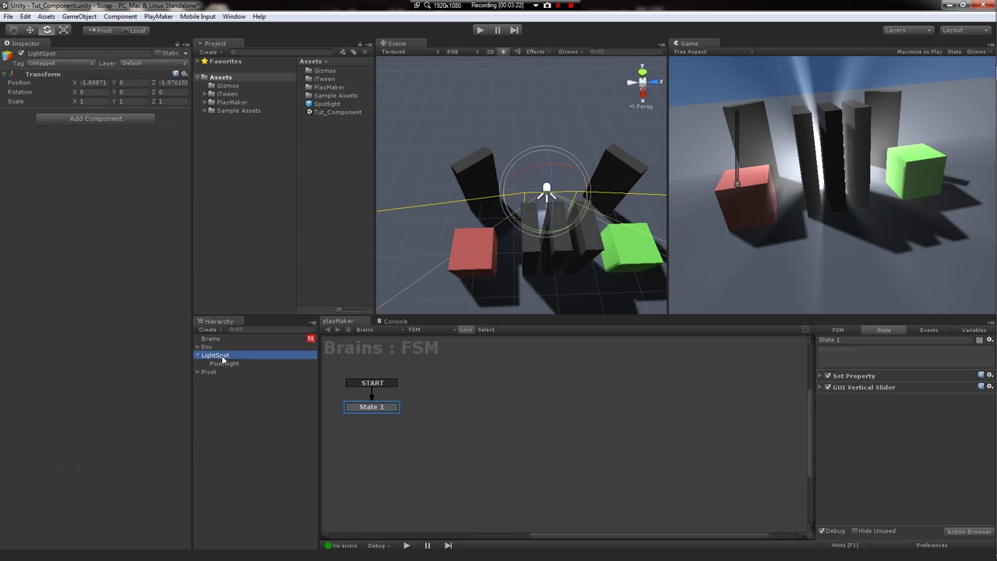
{"action": "left_click", "coordinate": [224, 364]}
{"action": "left_click_drag", "start_coordinate": [224, 364], "coordinate": [327, 186]}
{"action": "left_click", "coordinate": [335, 113]}
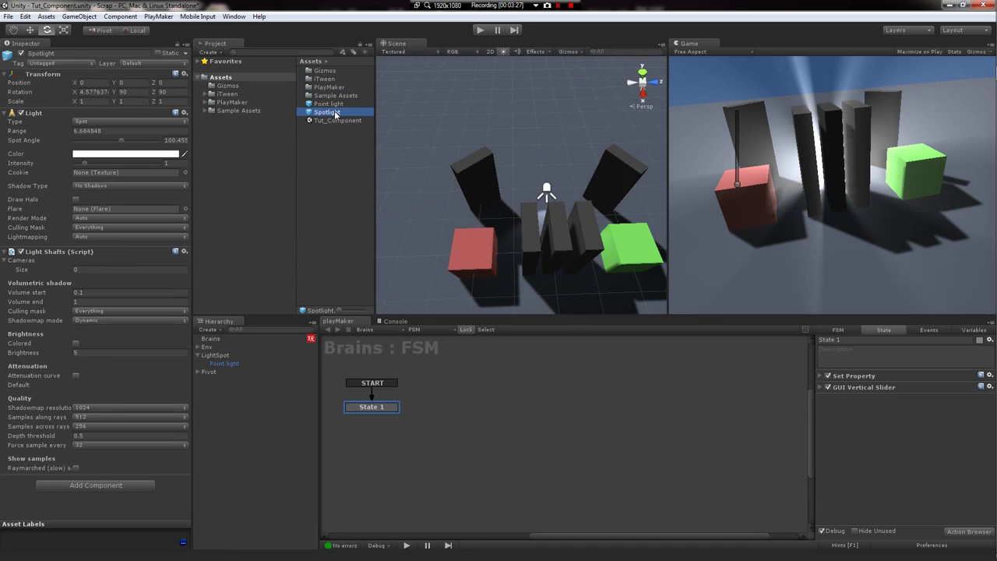
{"action": "key", "text": "Delete"}
{"action": "key", "text": "Return"}
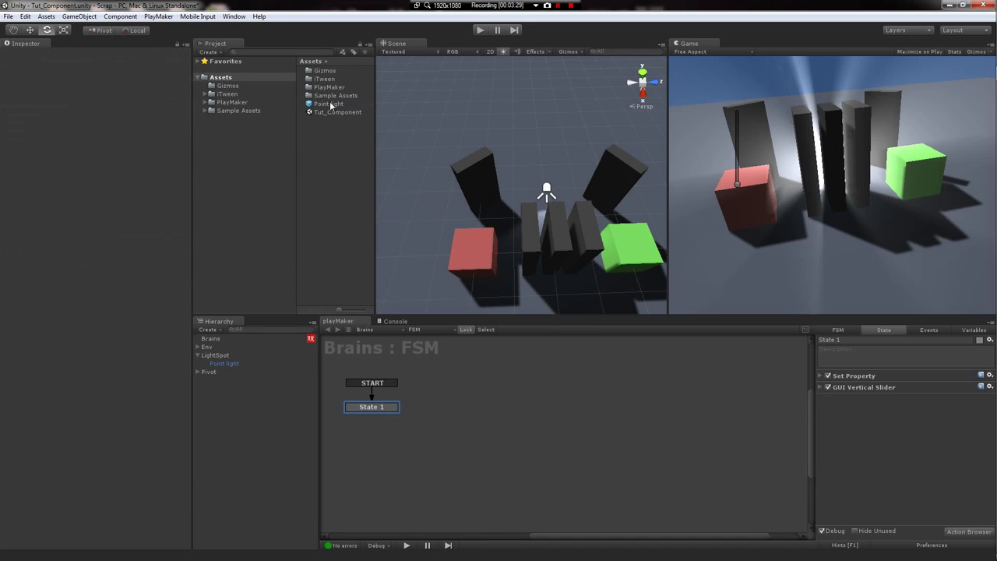
- Set the Point light prefab's Light Shafts camera list size to 0
{"action": "left_click", "coordinate": [328, 104]}
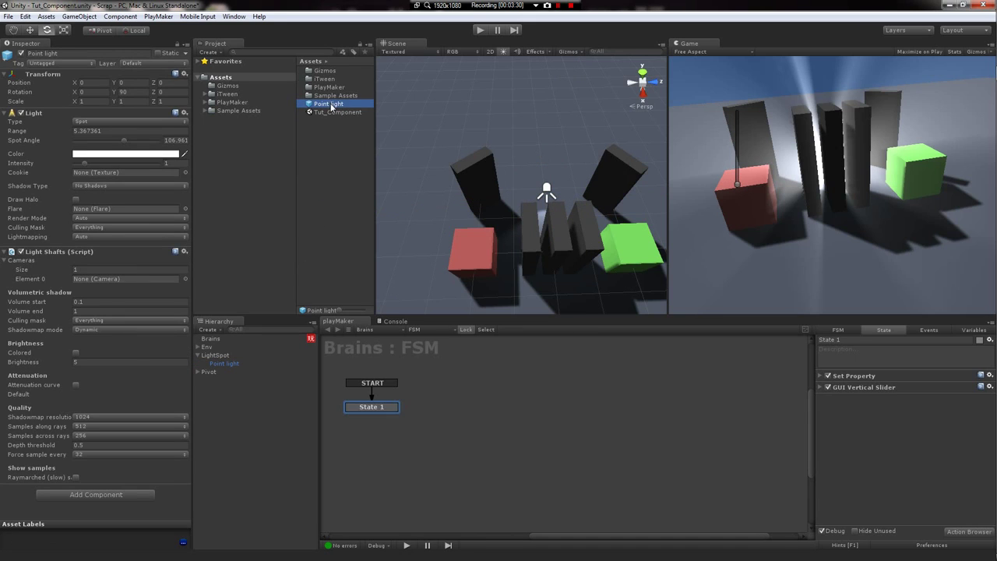
{"action": "left_click", "coordinate": [106, 270]}
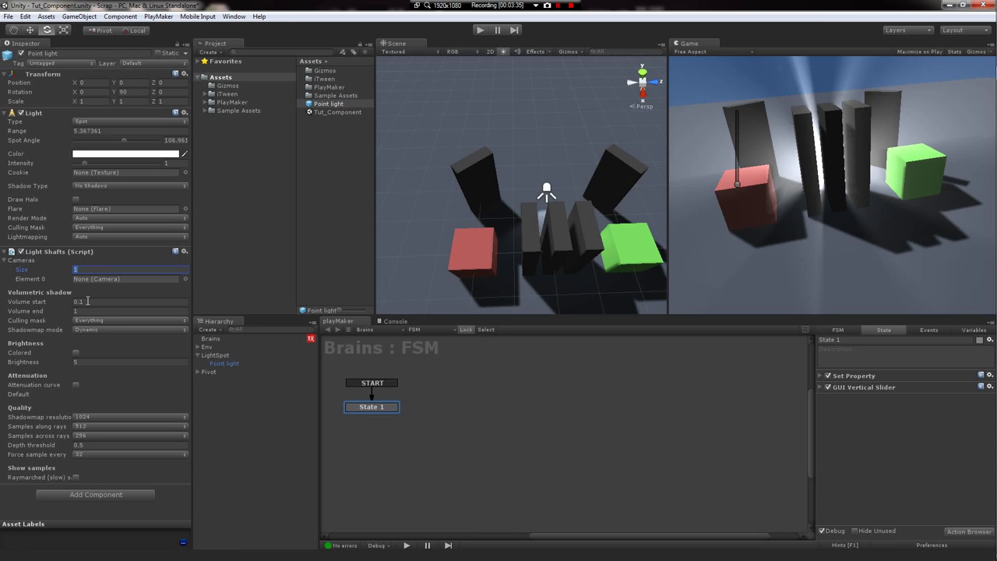
{"action": "type", "text": "0"}
{"action": "key", "text": "Return"}
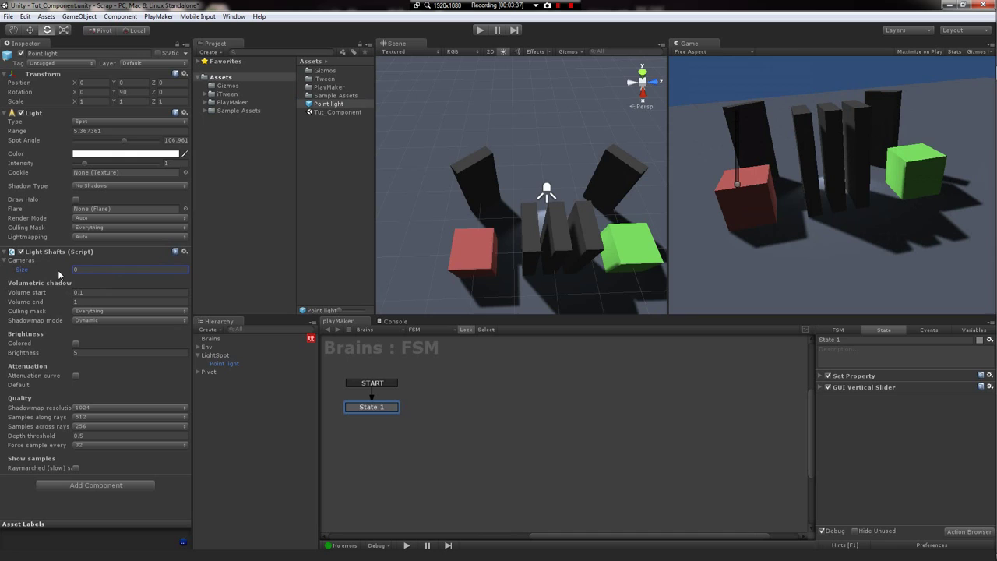
- Delete Point light from the scene and reselect Brains to show its FSM
{"action": "left_click", "coordinate": [223, 364]}
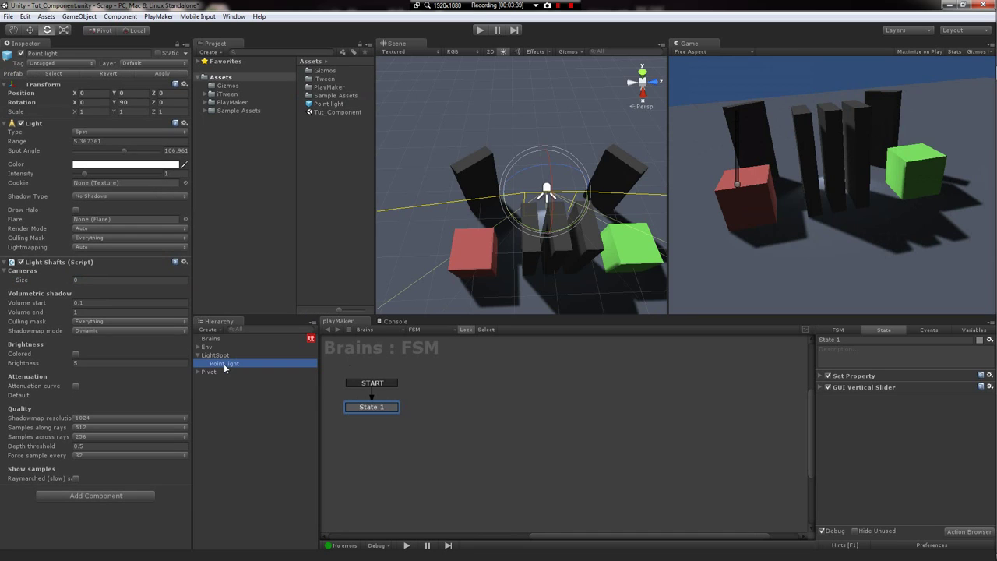
{"action": "key", "text": "Delete"}
{"action": "left_click", "coordinate": [220, 355]}
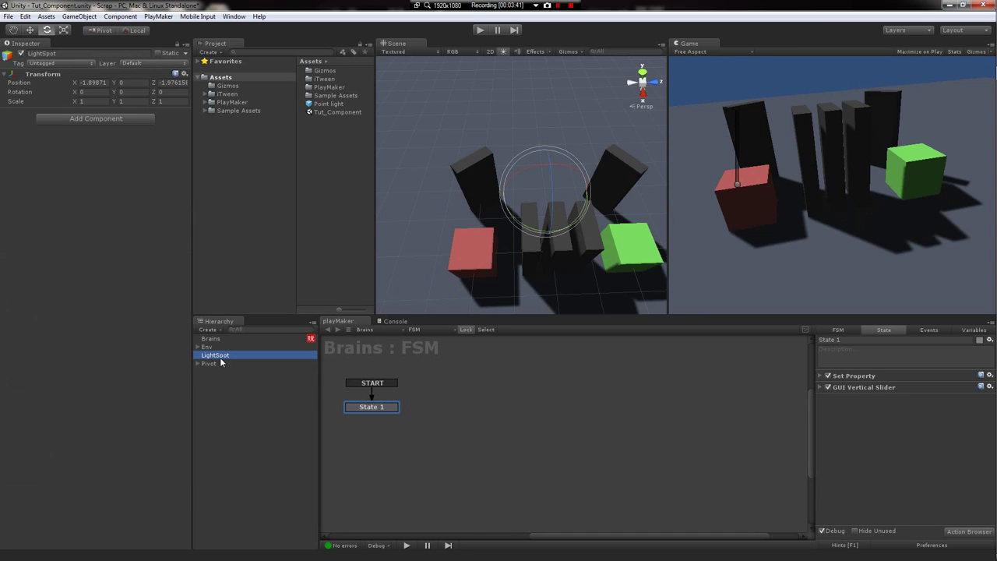
{"action": "left_click", "coordinate": [234, 339]}
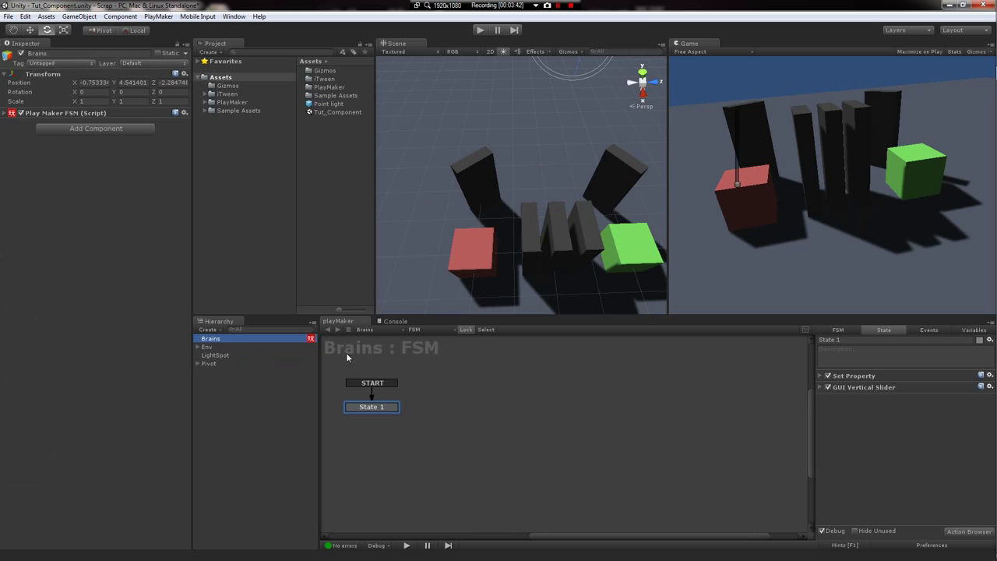
- Add State 2 to the Brains FSM and make it the start state
{"action": "left_click", "coordinate": [466, 330]}
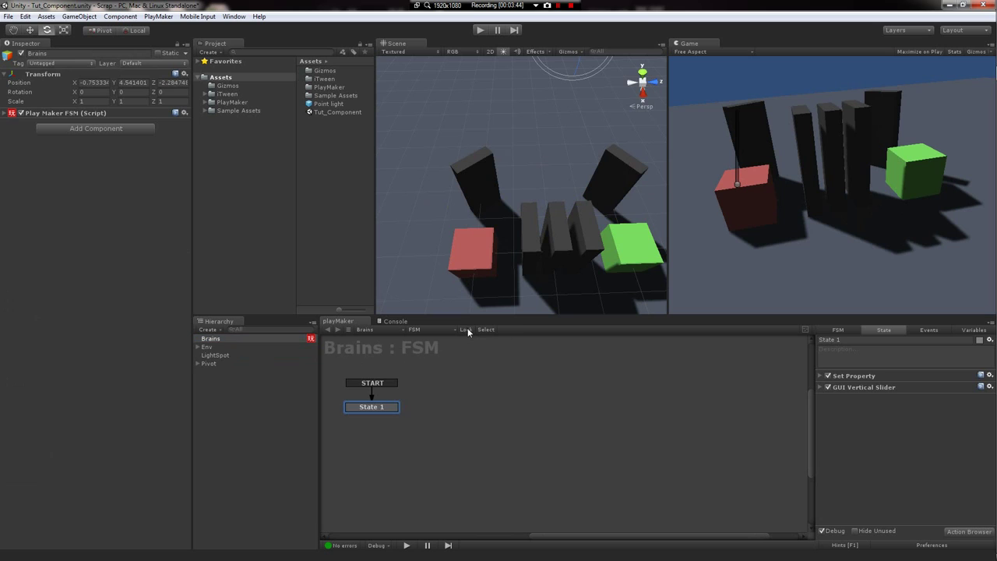
{"action": "right_click", "coordinate": [373, 358]}
{"action": "left_click", "coordinate": [386, 364]}
{"action": "right_click", "coordinate": [406, 378]}
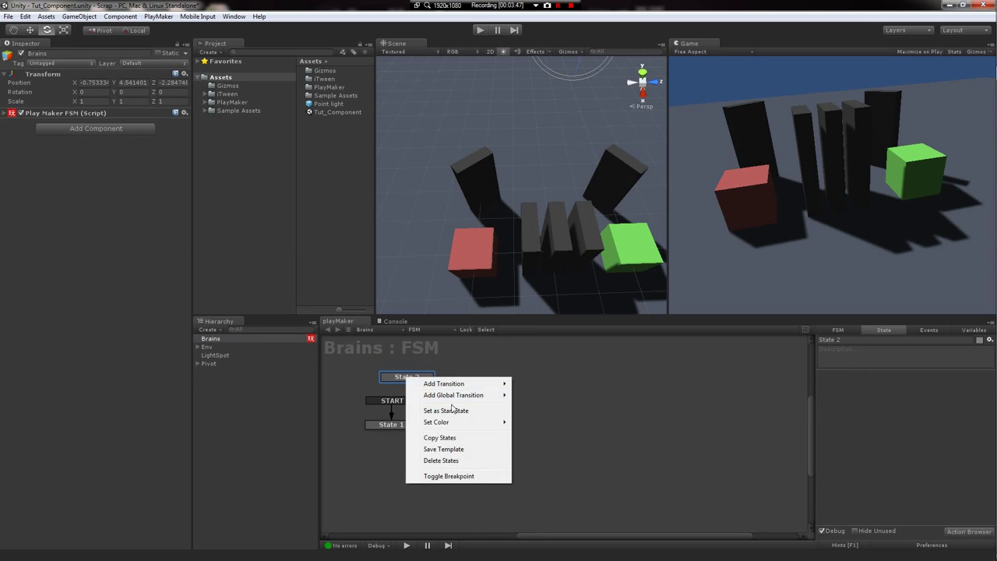
{"action": "left_click", "coordinate": [450, 410]}
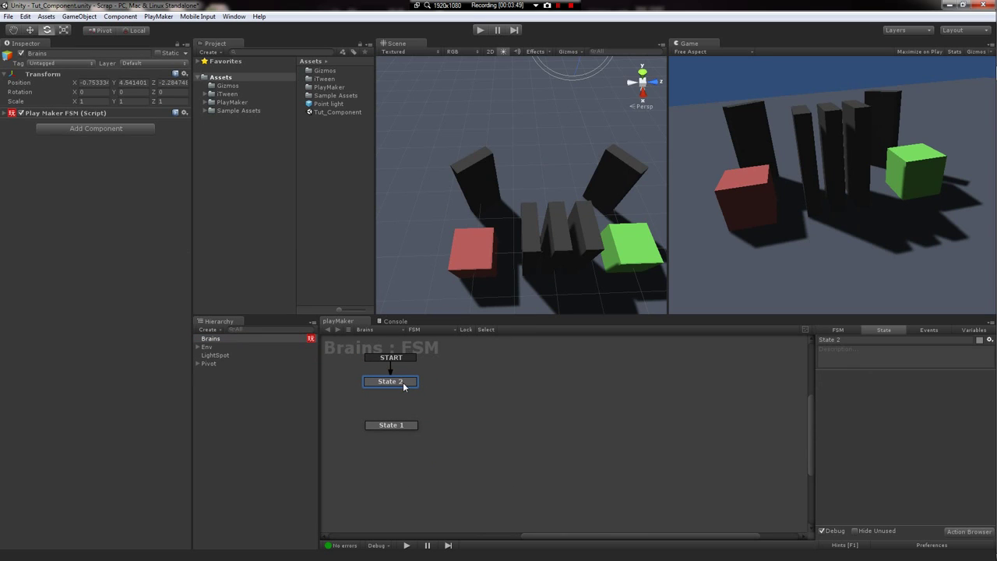
- Add a Create Object action to State 2
{"action": "double_click", "coordinate": [866, 425]}
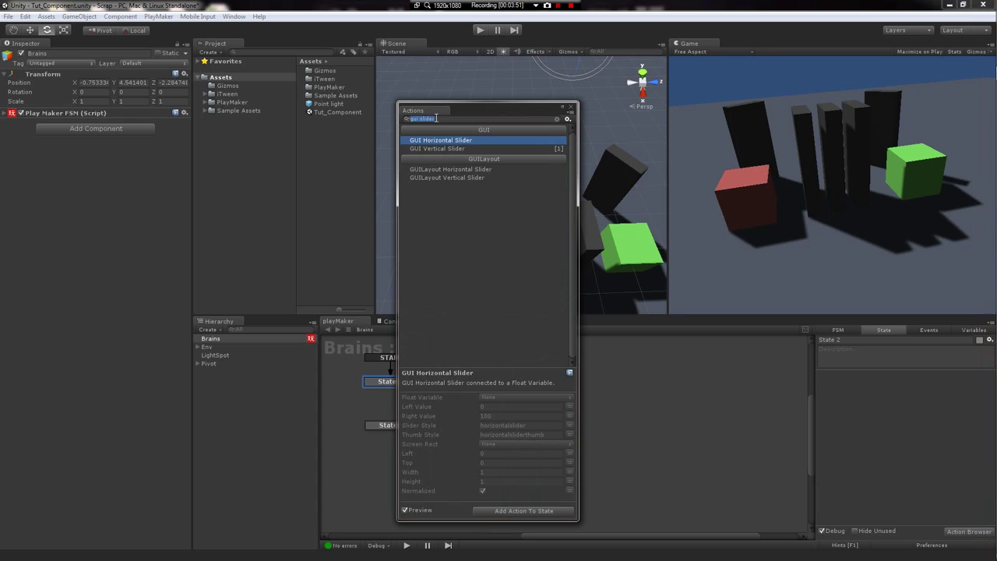
{"action": "type", "text": "create"}
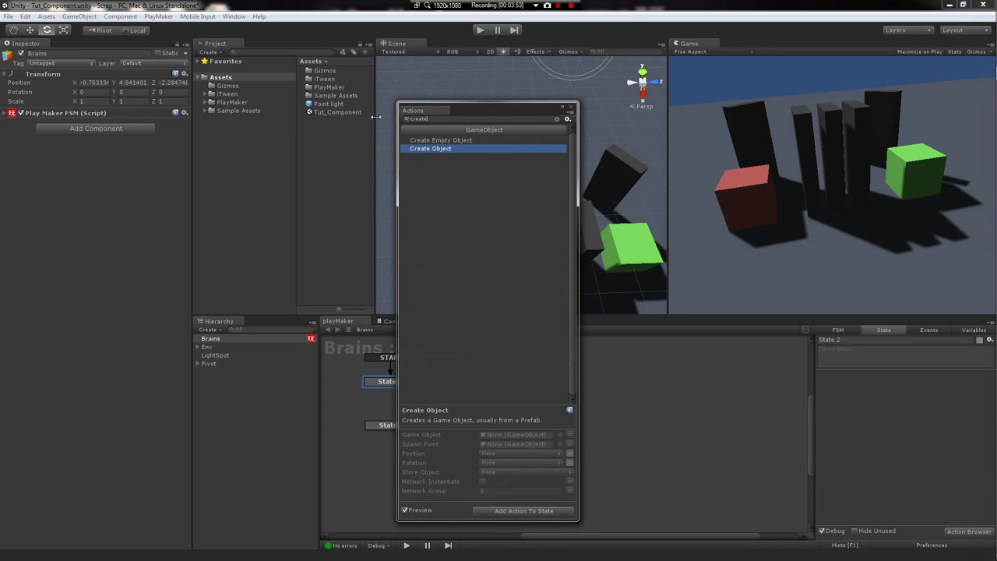
{"action": "key", "text": "Return"}
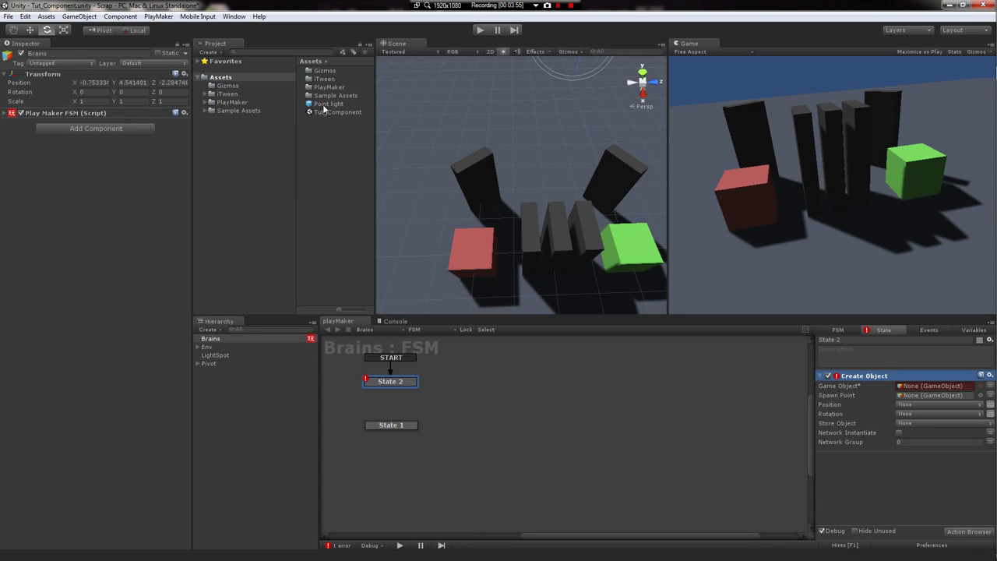
- Have Create Object spawn the Point light prefab at LightSpot with Y rotation 90
{"action": "left_click_drag", "start_coordinate": [320, 106], "coordinate": [934, 387]}
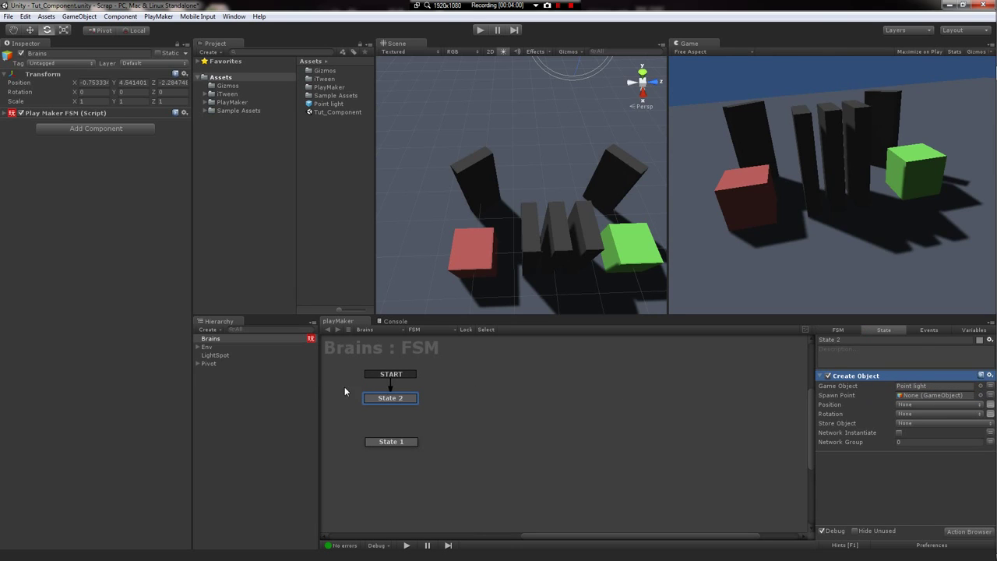
{"action": "left_click_drag", "start_coordinate": [213, 356], "coordinate": [919, 395]}
{"action": "left_click", "coordinate": [990, 413]}
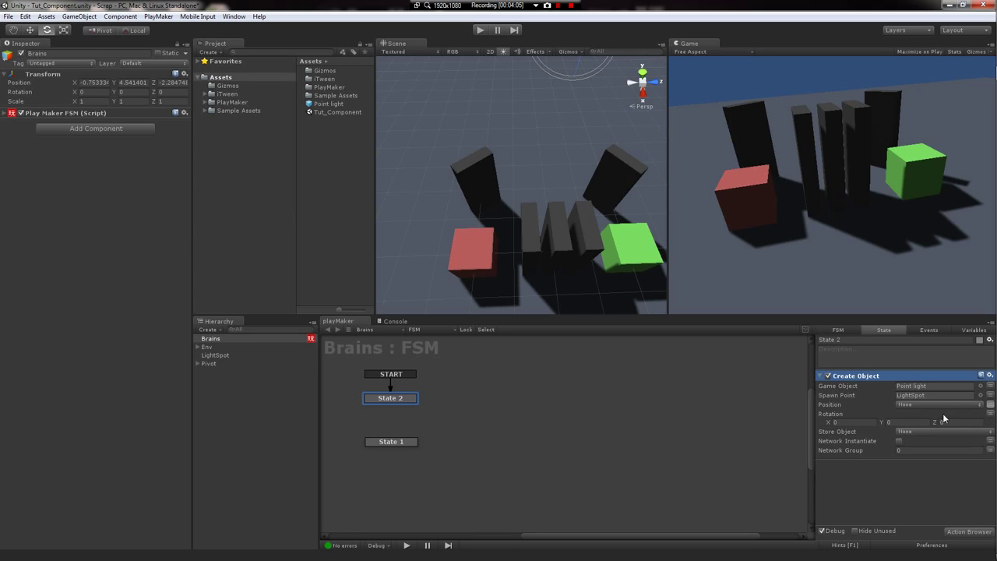
{"action": "type", "text": "90"}
{"action": "left_click", "coordinate": [866, 460]}
- Create a GameObject variable mrLight and store the created object in it
{"action": "left_click", "coordinate": [973, 330]}
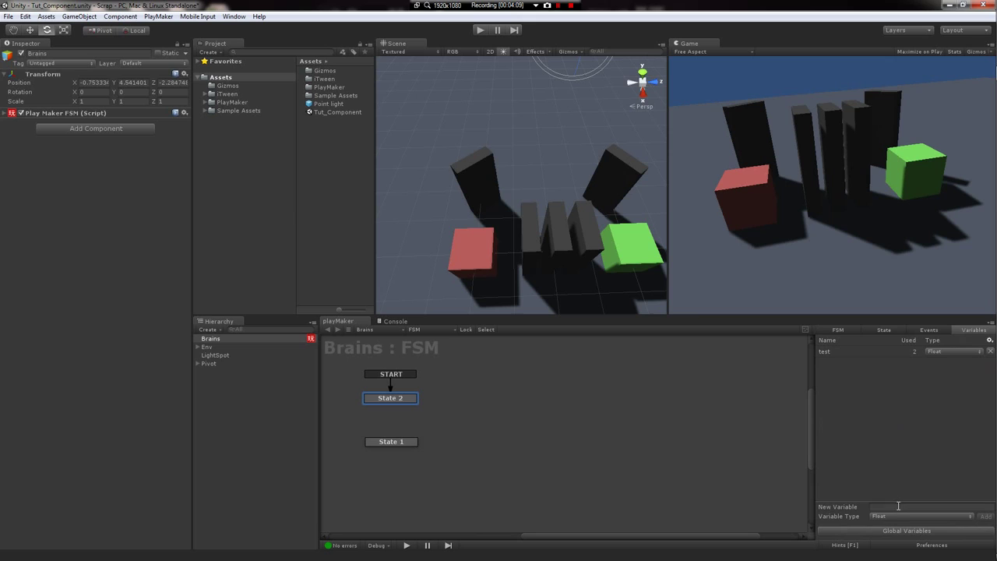
{"action": "left_click", "coordinate": [923, 516]}
{"action": "left_click", "coordinate": [904, 410]}
{"action": "left_click", "coordinate": [881, 506]}
{"action": "type", "text": "mrLight"}
{"action": "key", "text": "Return"}
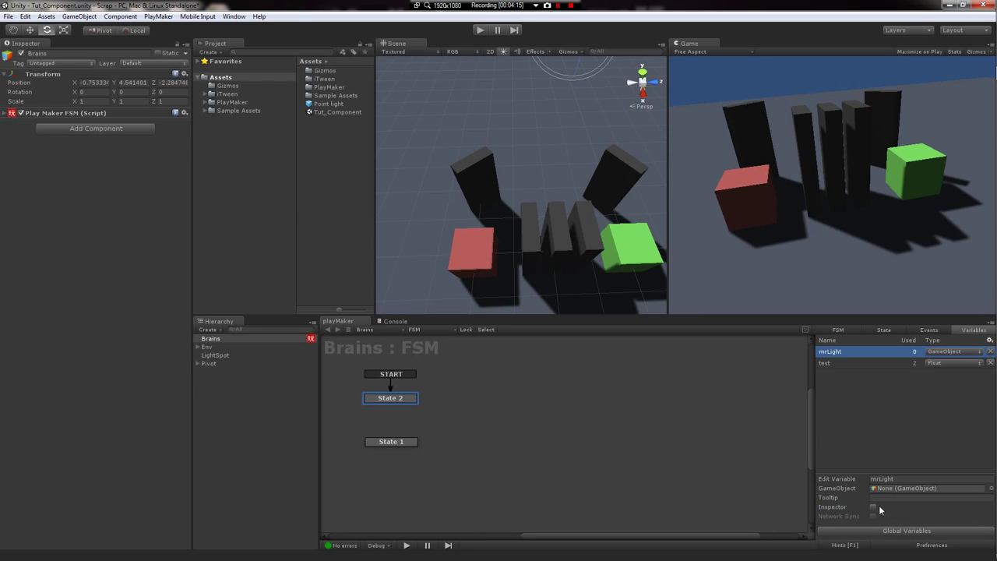
{"action": "left_click", "coordinate": [888, 329]}
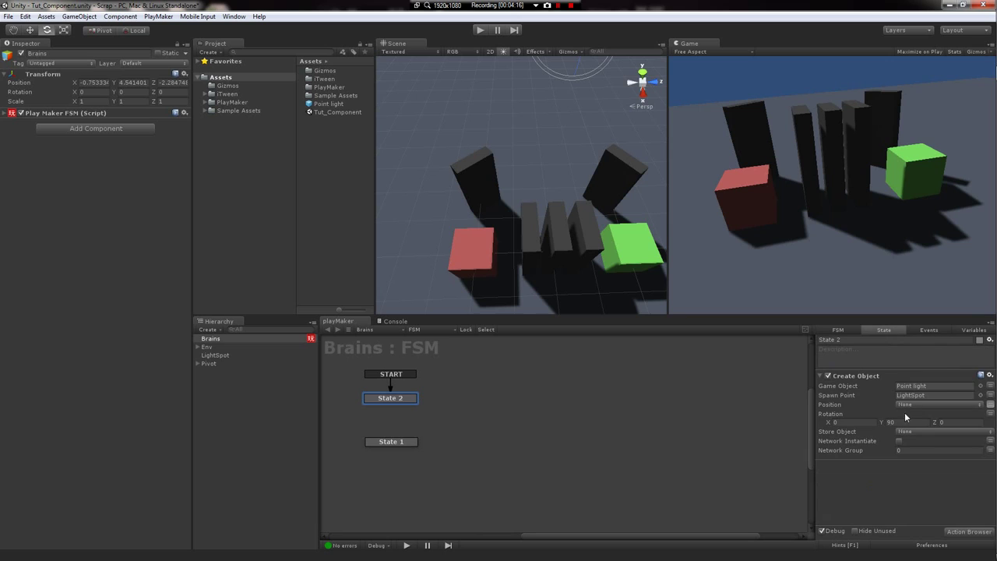
{"action": "left_click", "coordinate": [918, 432]}
{"action": "left_click", "coordinate": [924, 454]}
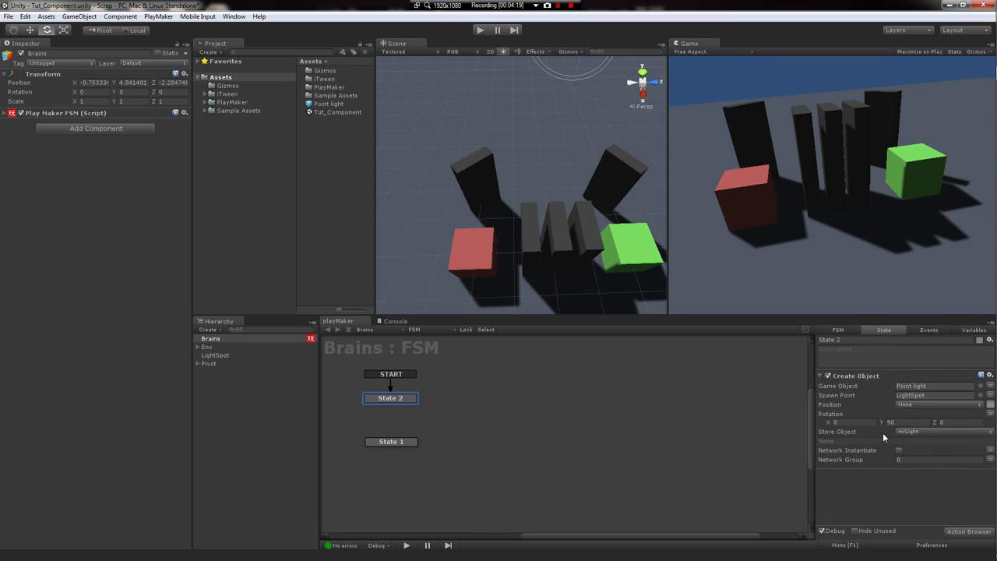
- Add a Get Component action to State 2
{"action": "left_click", "coordinate": [820, 376]}
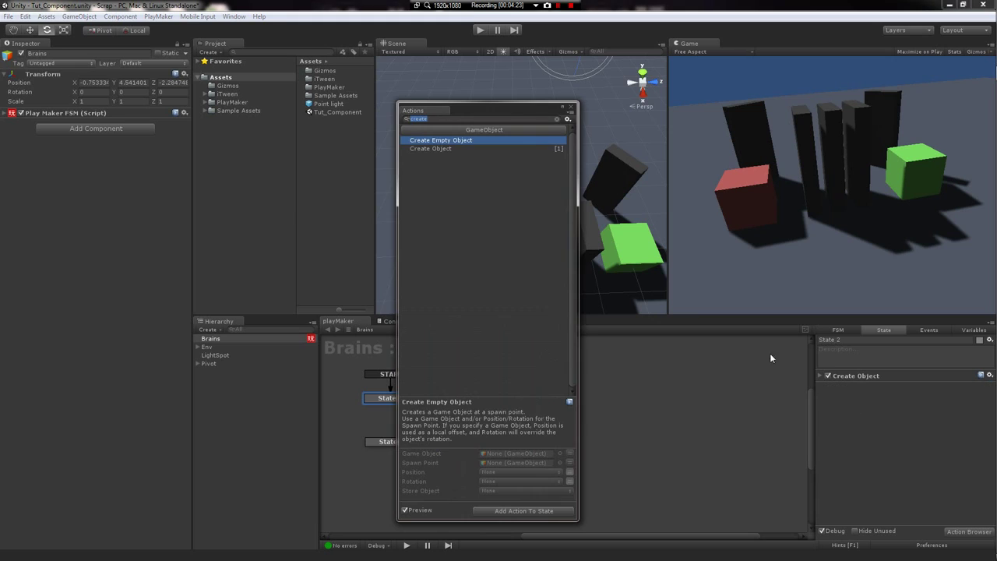
{"action": "type", "text": "get"}
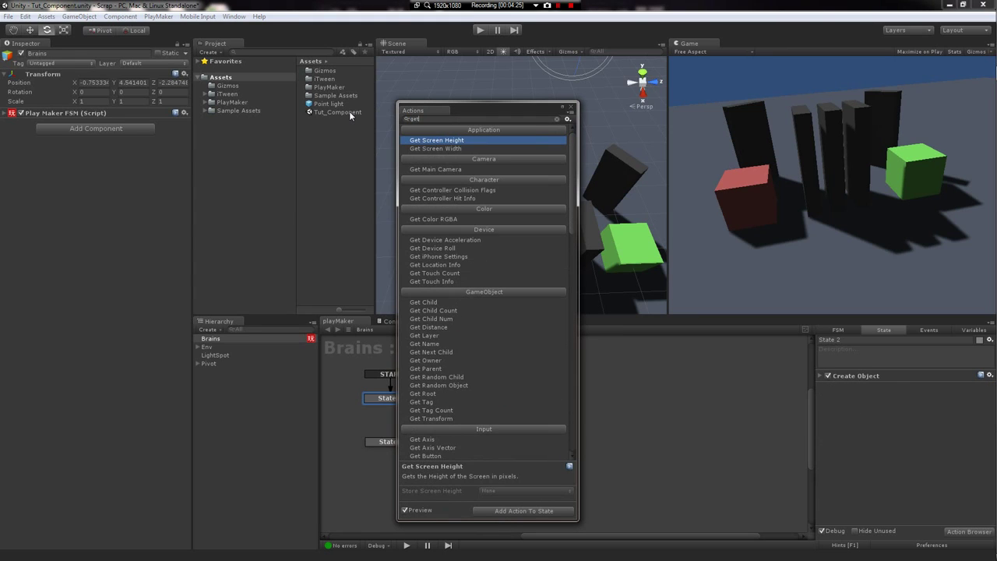
{"action": "type", "text": " comp"}
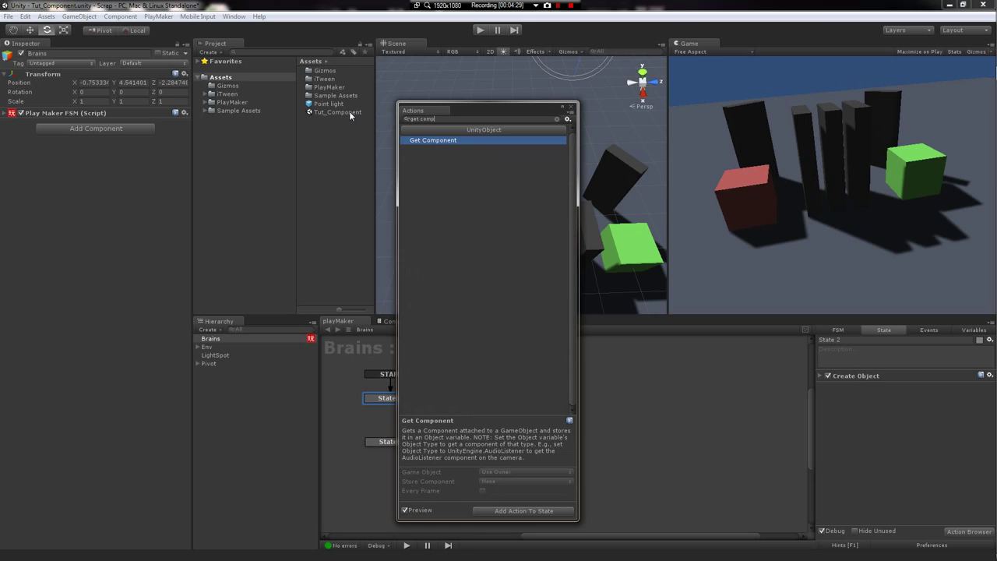
{"action": "key", "text": "Return"}
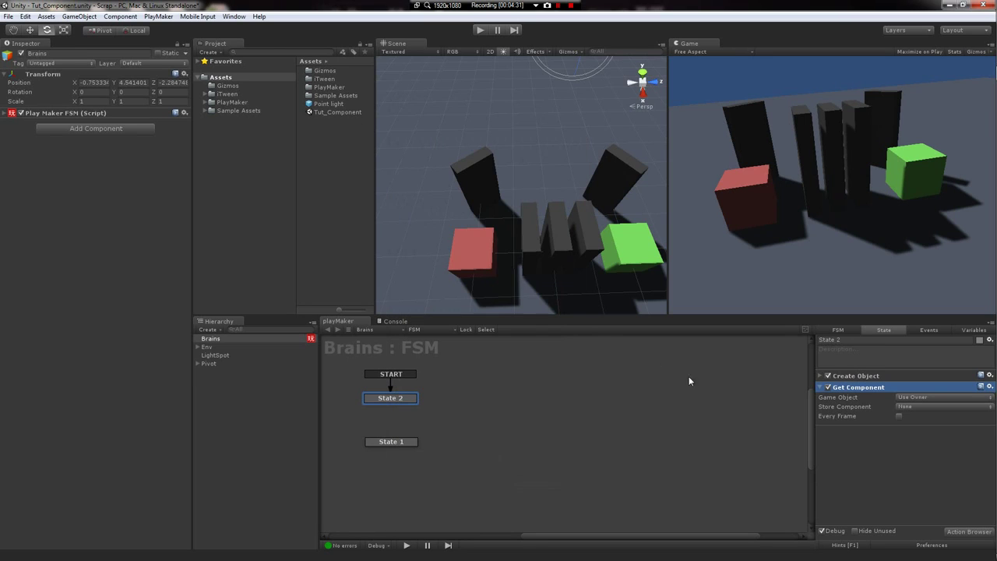
- Set Get Component's Game Object to the mrLight variable and show the FSM variables
{"action": "left_click", "coordinate": [913, 398]}
{"action": "left_click", "coordinate": [938, 420]}
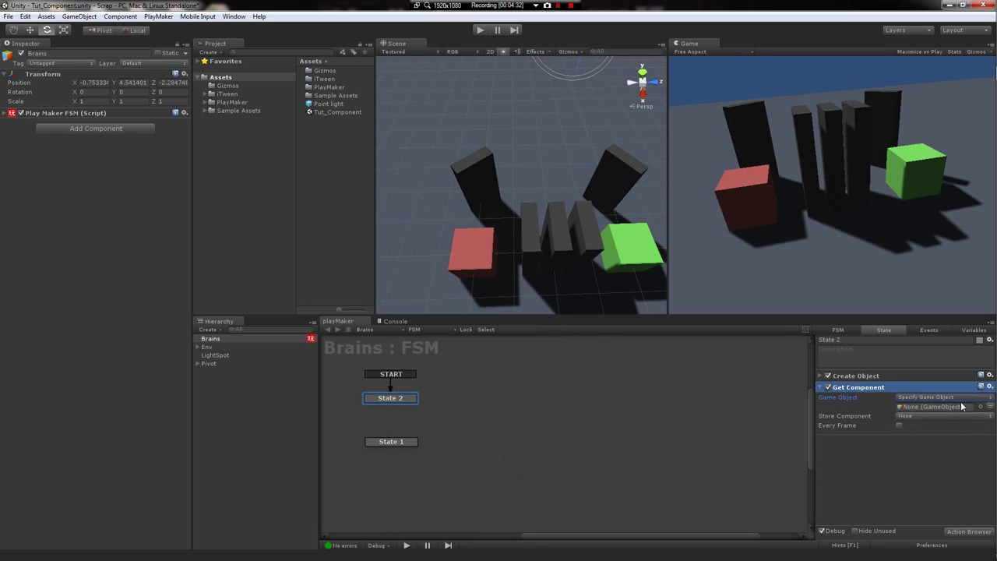
{"action": "left_click", "coordinate": [990, 409]}
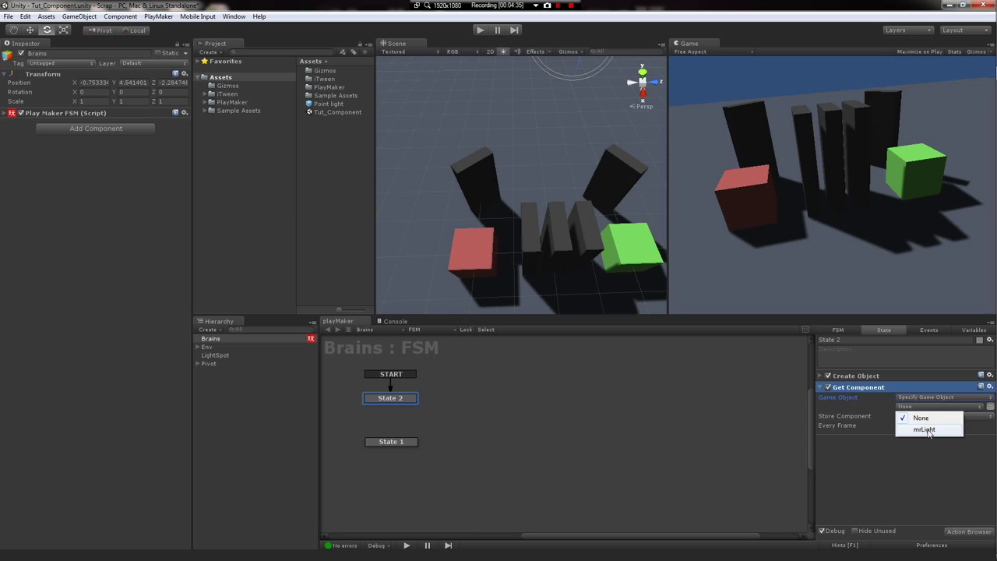
{"action": "left_click", "coordinate": [923, 429]}
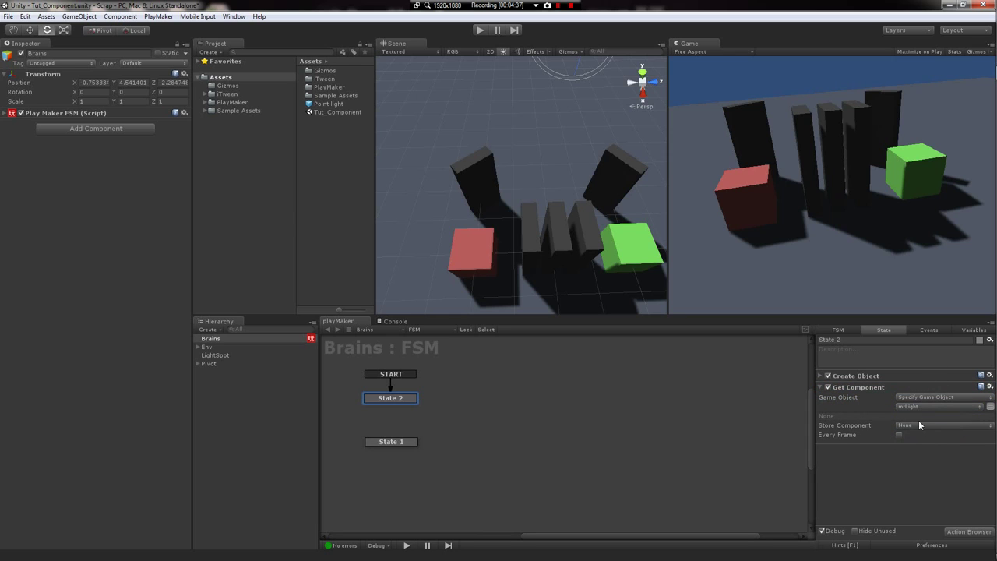
{"action": "left_click", "coordinate": [921, 426]}
{"action": "left_click", "coordinate": [918, 440]}
{"action": "left_click", "coordinate": [973, 329]}
- Add an Object variable named mrLightStuff and set its Object Type to LightShafts
{"action": "left_click", "coordinate": [917, 413]}
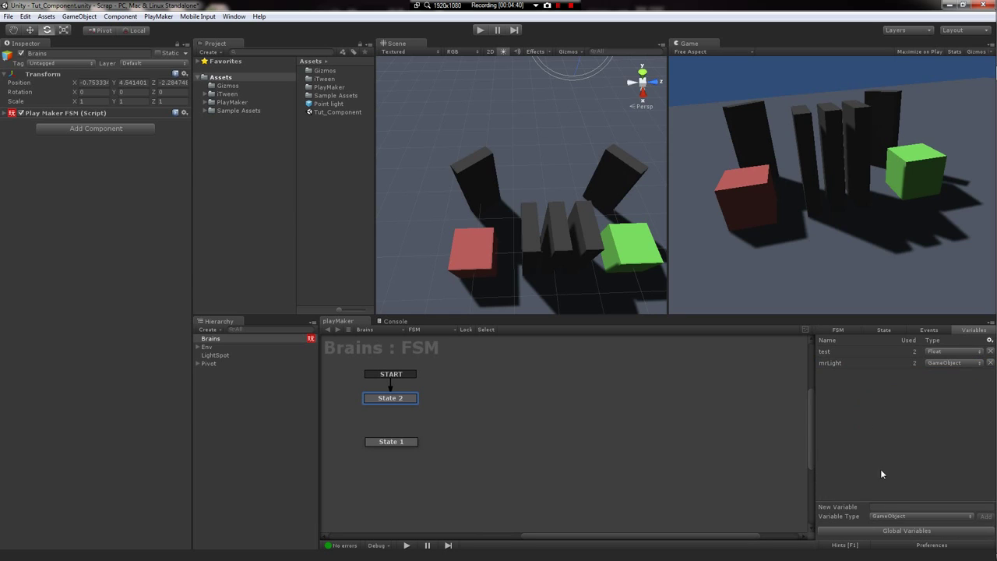
{"action": "left_click", "coordinate": [887, 516]}
{"action": "left_click", "coordinate": [894, 513]}
{"action": "left_click", "coordinate": [886, 507]}
{"action": "type", "text": "mrLightStuff"}
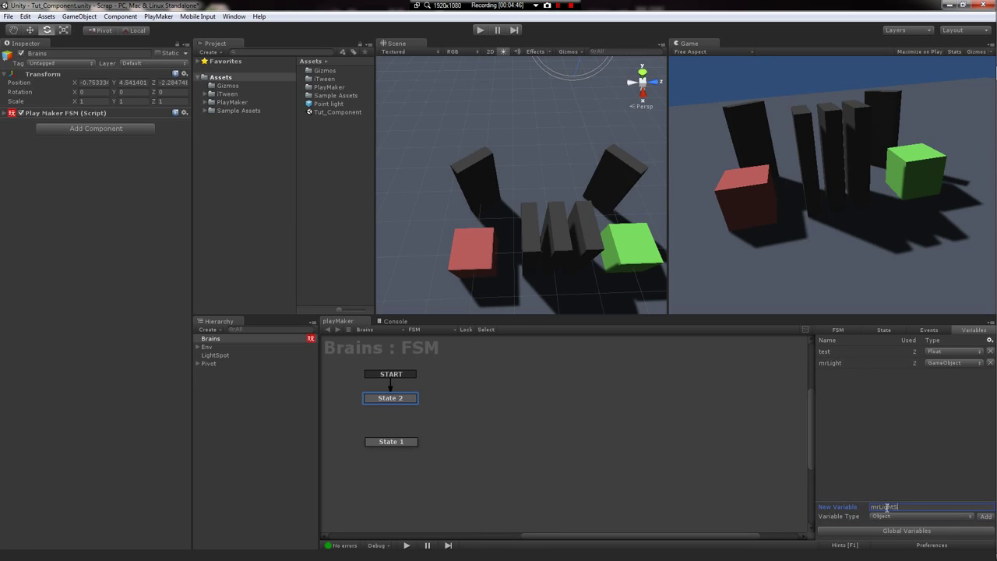
{"action": "key", "text": "Return"}
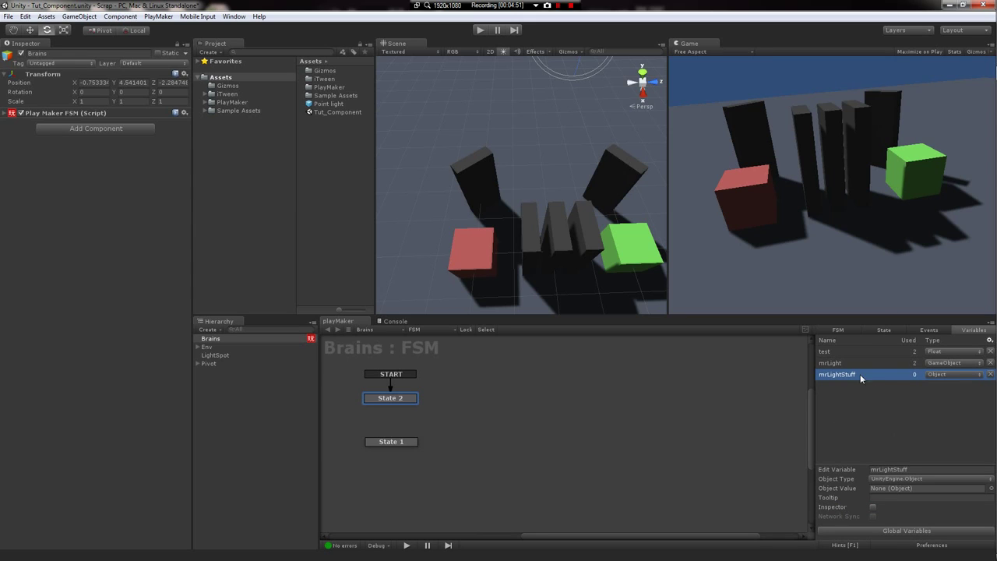
{"action": "left_click", "coordinate": [909, 480]}
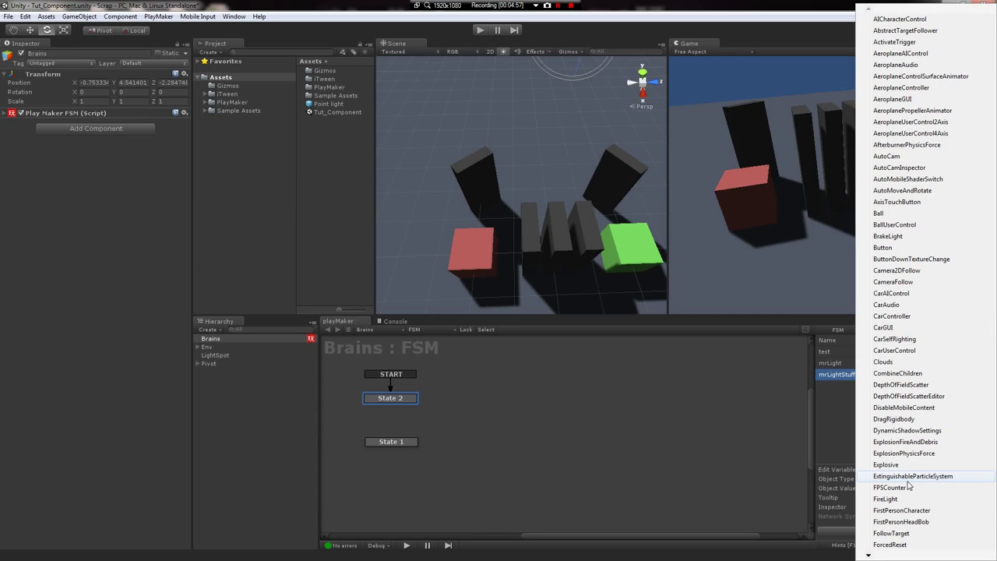
{"action": "scroll", "coordinate": [908, 484], "scroll_direction": "down", "scroll_amount": 5}
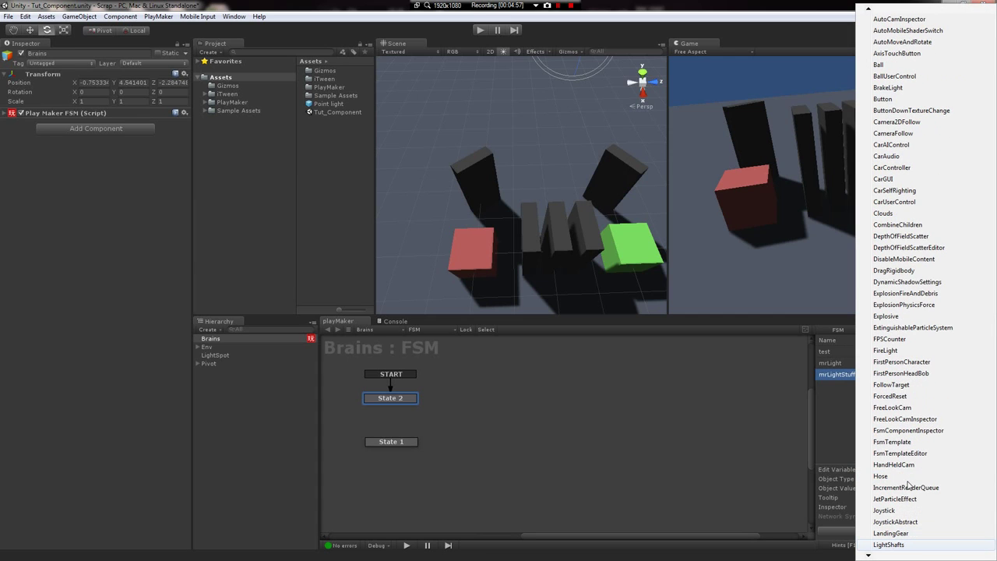
{"action": "left_click", "coordinate": [889, 545]}
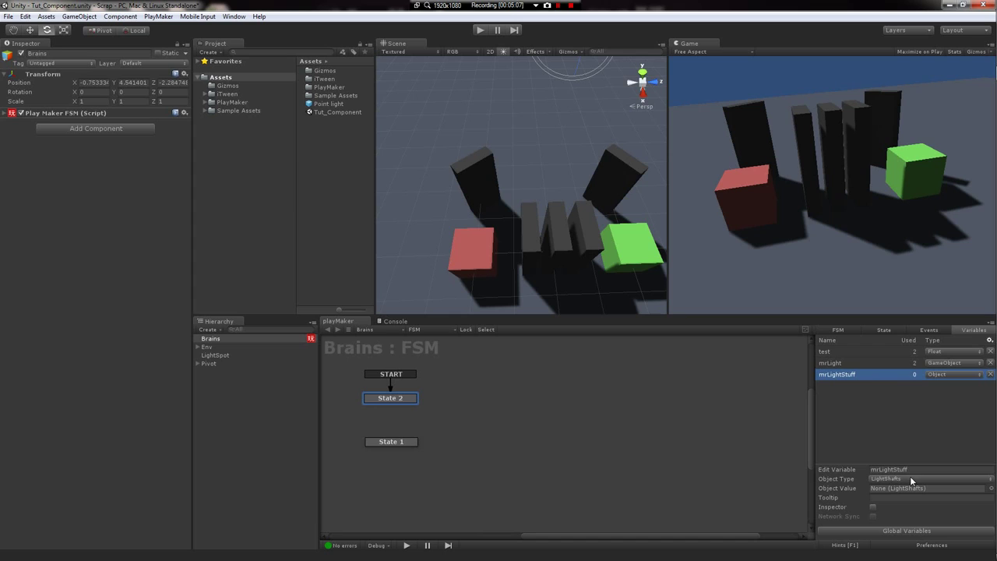
- Store State 2's Get Component result in mrLightStuff, then collapse the Create Object and Get Component actions
{"action": "left_click", "coordinate": [885, 328]}
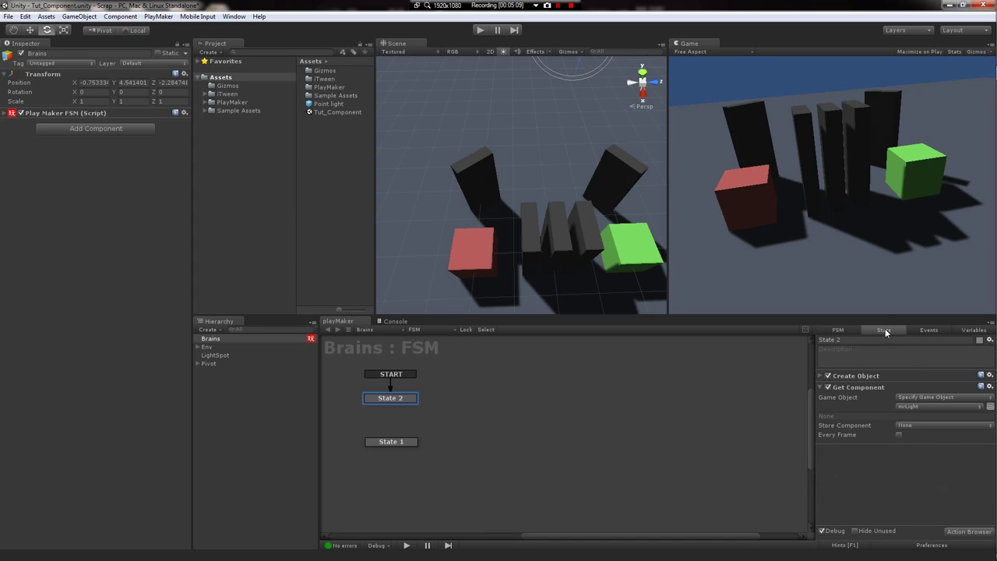
{"action": "left_click", "coordinate": [925, 426]}
{"action": "left_click", "coordinate": [930, 450]}
{"action": "left_click", "coordinate": [820, 376]}
{"action": "left_click", "coordinate": [820, 376]}
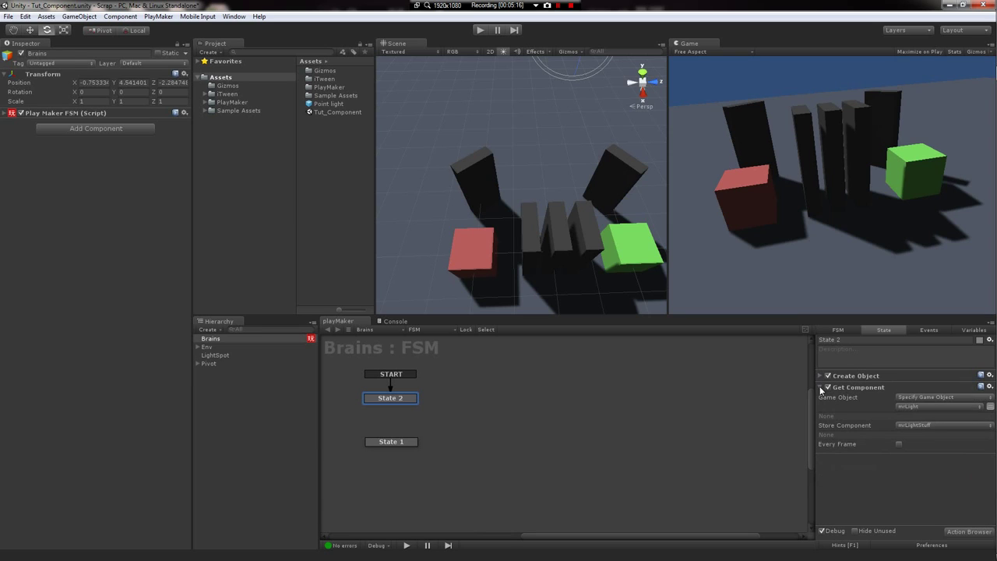
{"action": "left_click", "coordinate": [820, 388]}
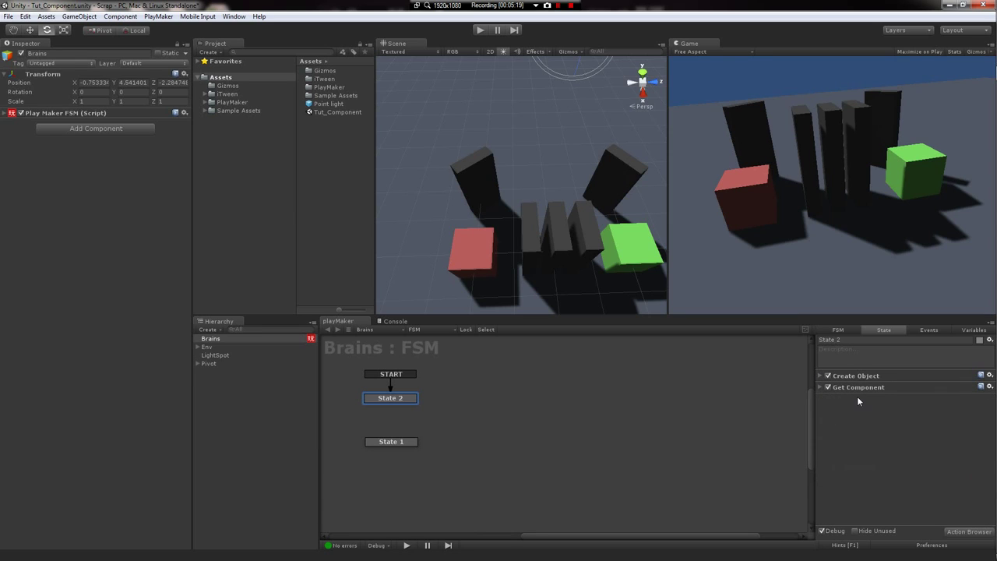
{"action": "left_click", "coordinate": [820, 387]}
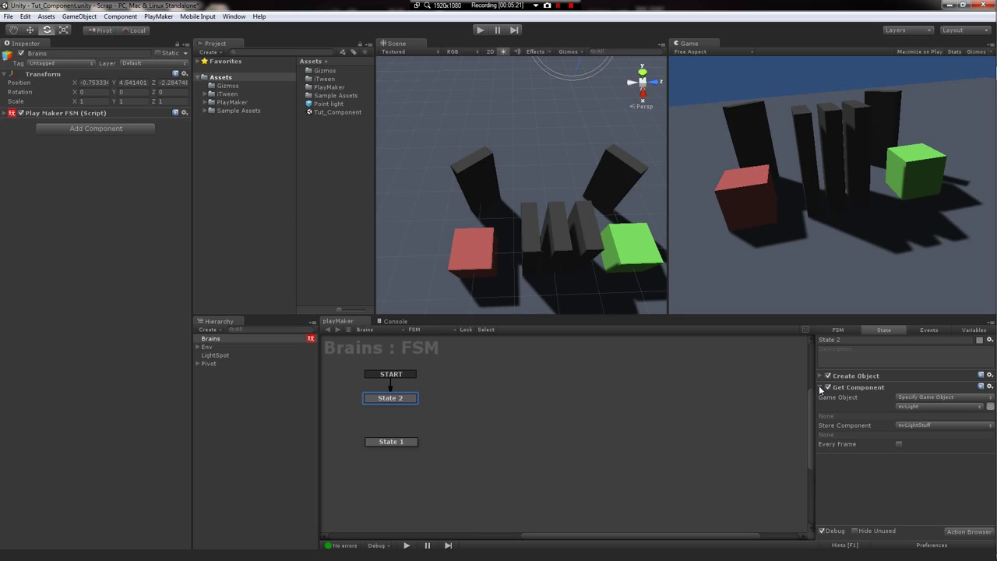
{"action": "left_click", "coordinate": [480, 31]}
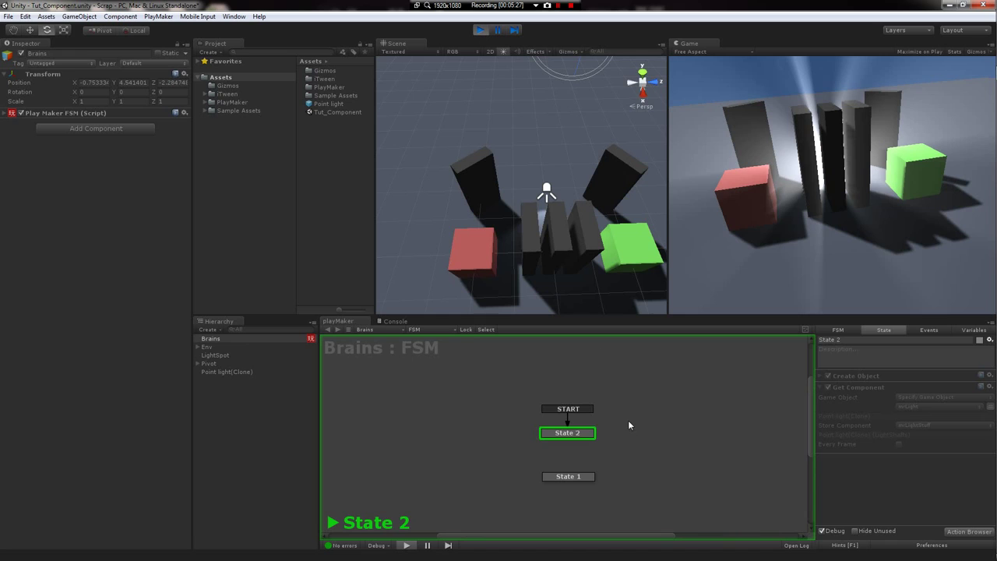
{"action": "middle_click_drag", "start_coordinate": [614, 440], "coordinate": [553, 421]}
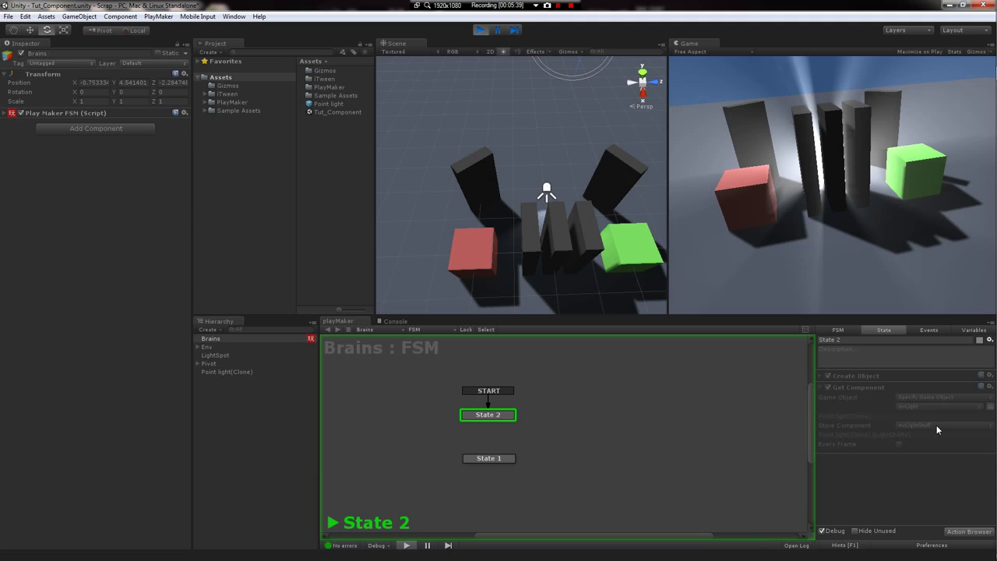
- Stop the test run and connect a FINISHED transition from State 2 to State 1
{"action": "left_click", "coordinate": [479, 30]}
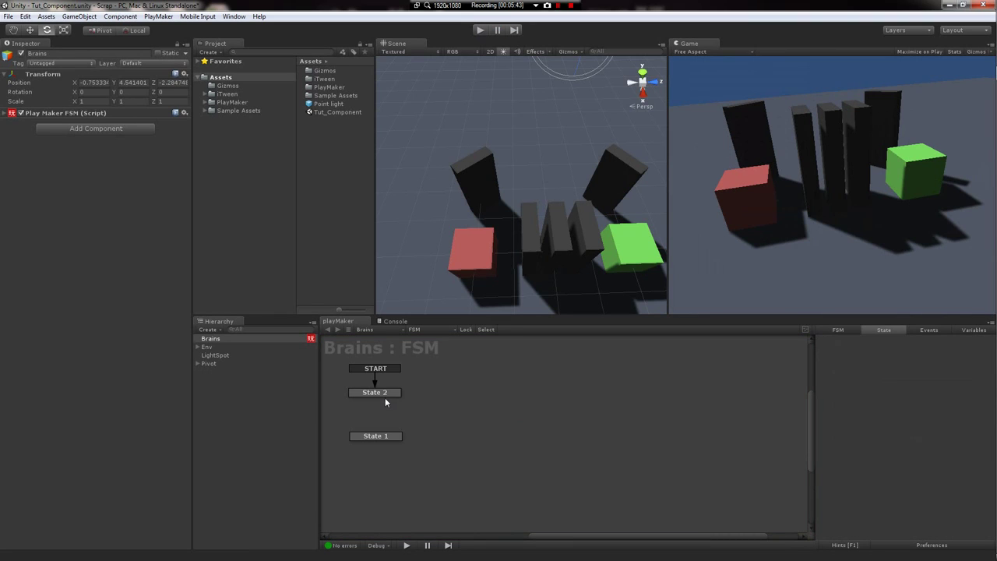
{"action": "left_click", "coordinate": [384, 399]}
{"action": "right_click", "coordinate": [372, 394]}
{"action": "mouse_move", "coordinate": [411, 394]}
{"action": "left_click", "coordinate": [511, 398]}
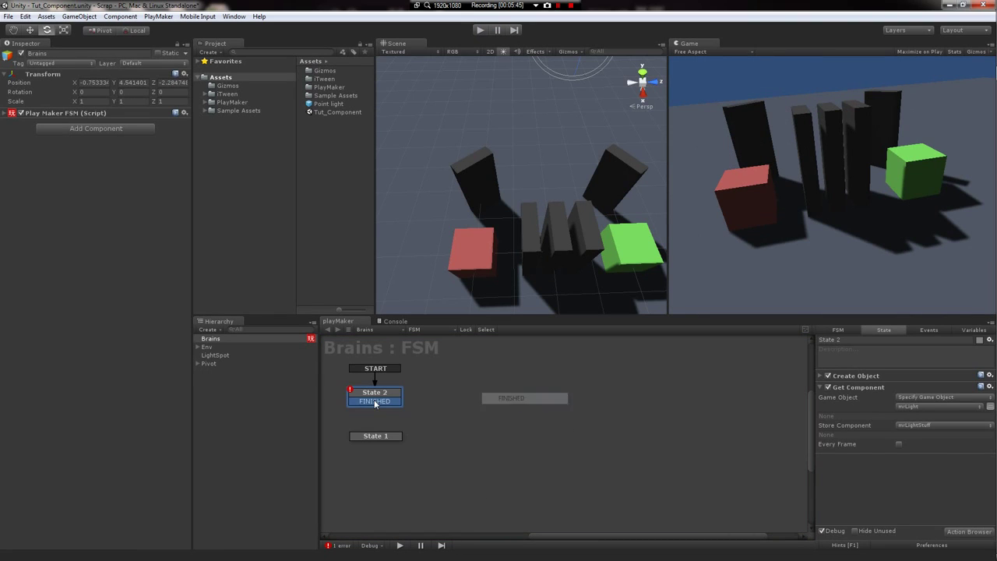
{"action": "left_click_drag", "start_coordinate": [374, 403], "coordinate": [381, 435]}
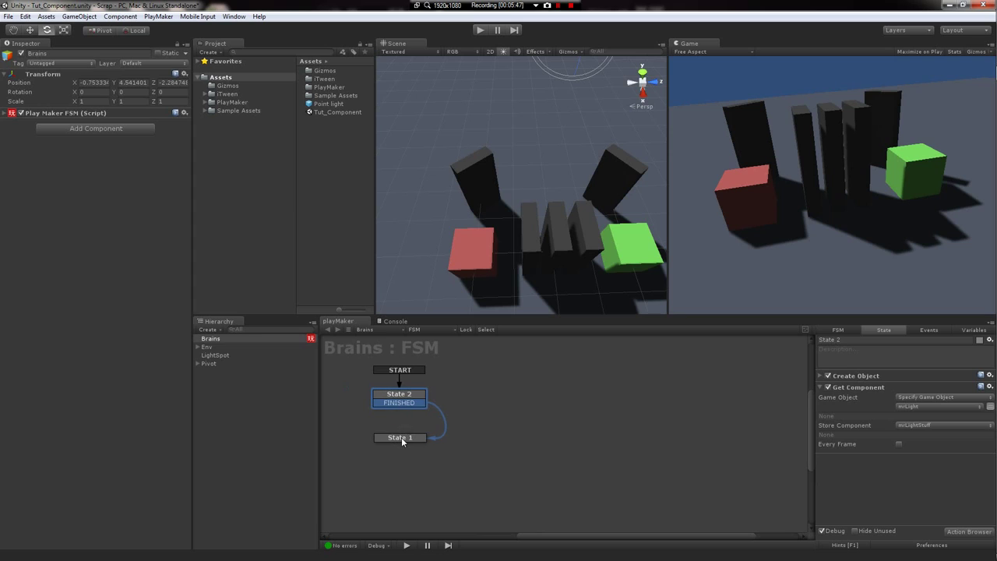
- Rename State 1 to 'Changes' and expand its Set Property action
{"action": "left_click", "coordinate": [401, 438]}
{"action": "left_click", "coordinate": [863, 330]}
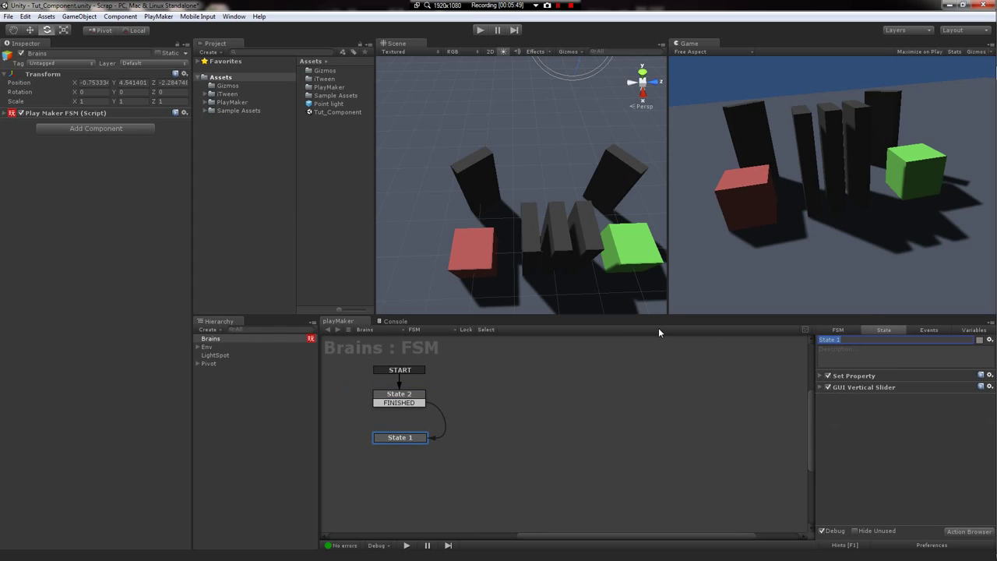
{"action": "type", "text": "Changes"}
{"action": "left_click", "coordinate": [868, 407]}
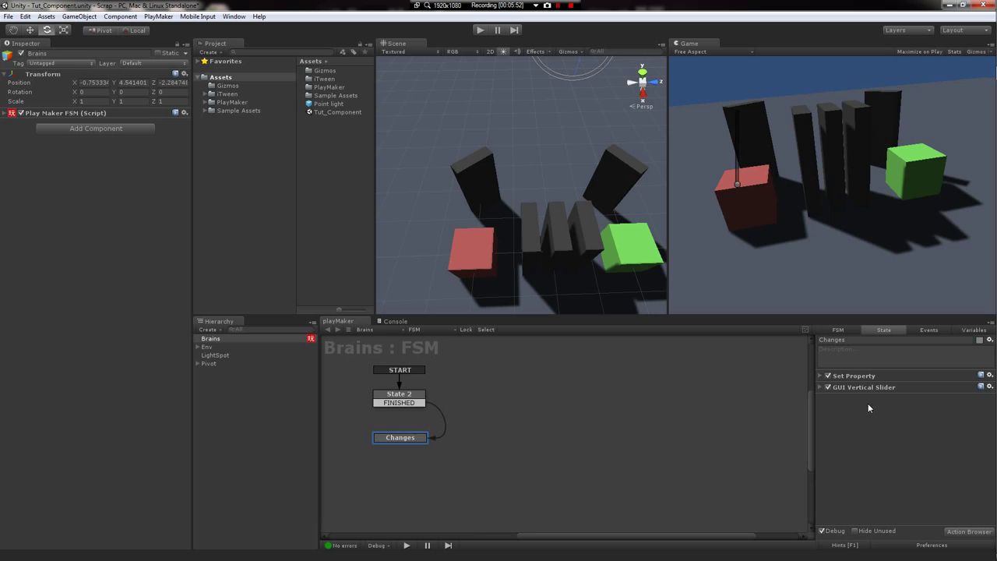
{"action": "left_click", "coordinate": [821, 375]}
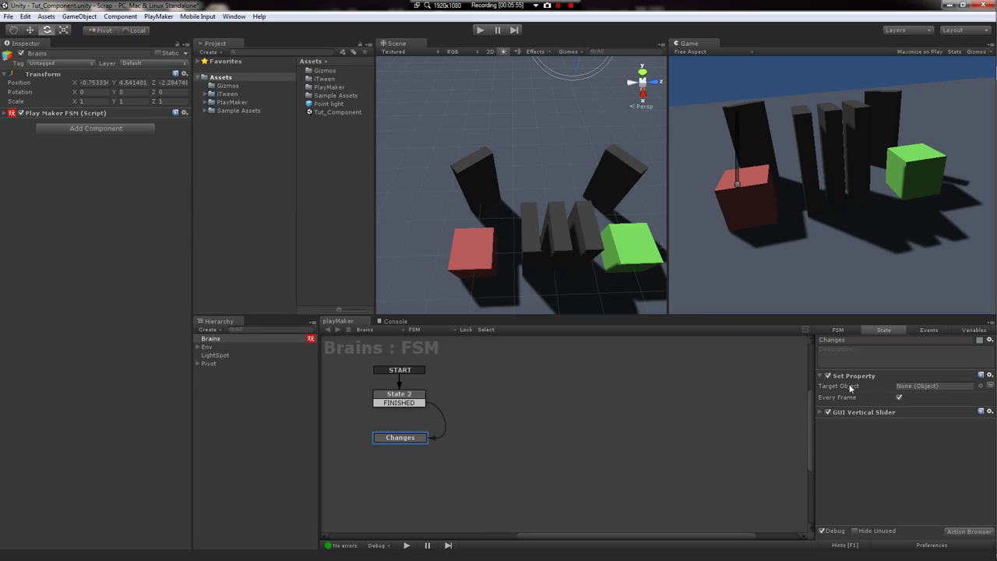
- Switch Set Property's Target Object to variable mode and choose mrLightStuff
{"action": "left_click", "coordinate": [989, 385]}
{"action": "left_click", "coordinate": [961, 388]}
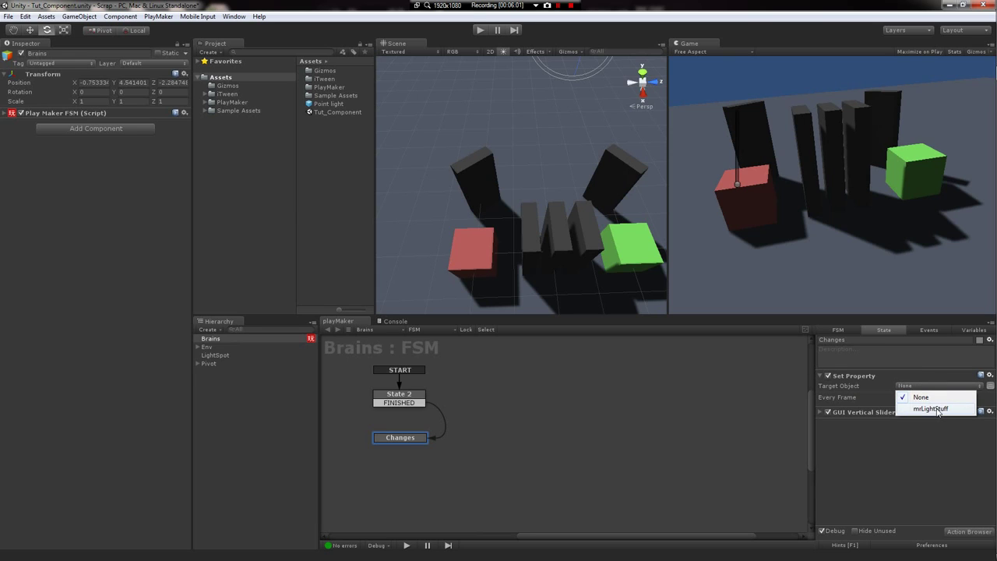
{"action": "left_click", "coordinate": [942, 409]}
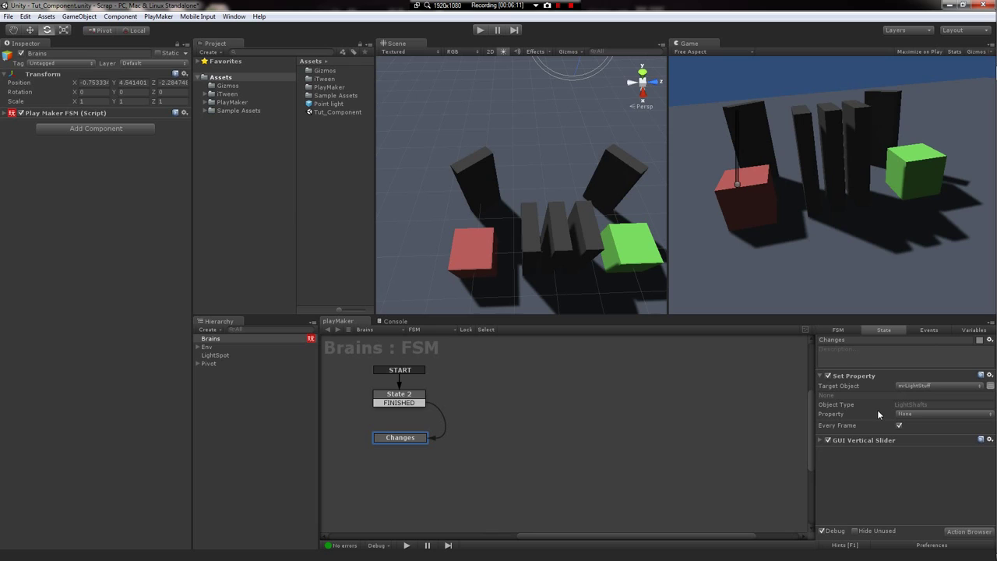
- Check State 2's stored component and mrLightStuff's LightShafts type, then reselect the Changes state
{"action": "left_click", "coordinate": [419, 396]}
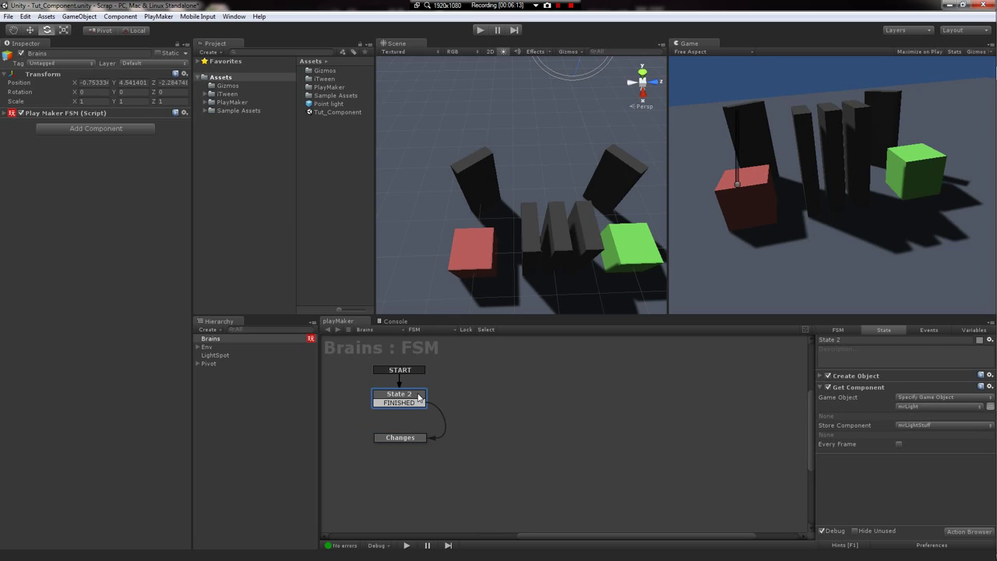
{"action": "left_click", "coordinate": [910, 424]}
{"action": "left_click", "coordinate": [916, 426]}
{"action": "left_click", "coordinate": [972, 329]}
{"action": "left_click", "coordinate": [860, 363]}
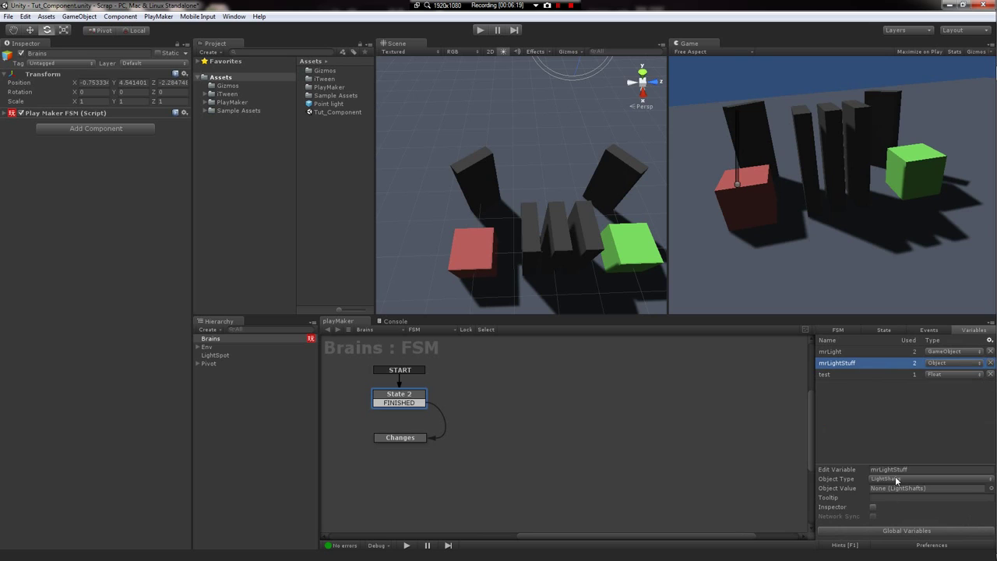
{"action": "left_click", "coordinate": [895, 476]}
{"action": "left_click", "coordinate": [895, 479]}
{"action": "left_click", "coordinate": [850, 414]}
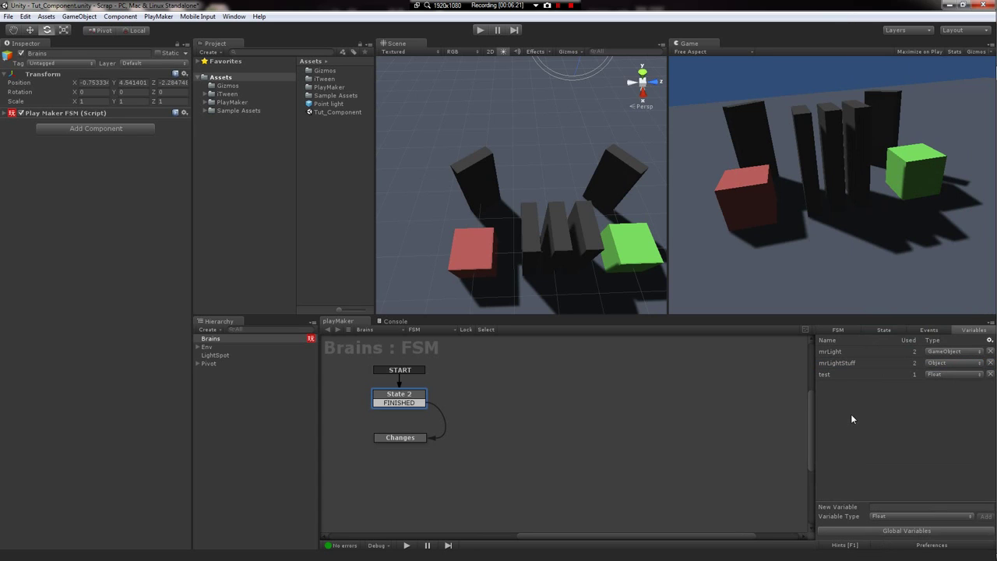
{"action": "left_click", "coordinate": [411, 437]}
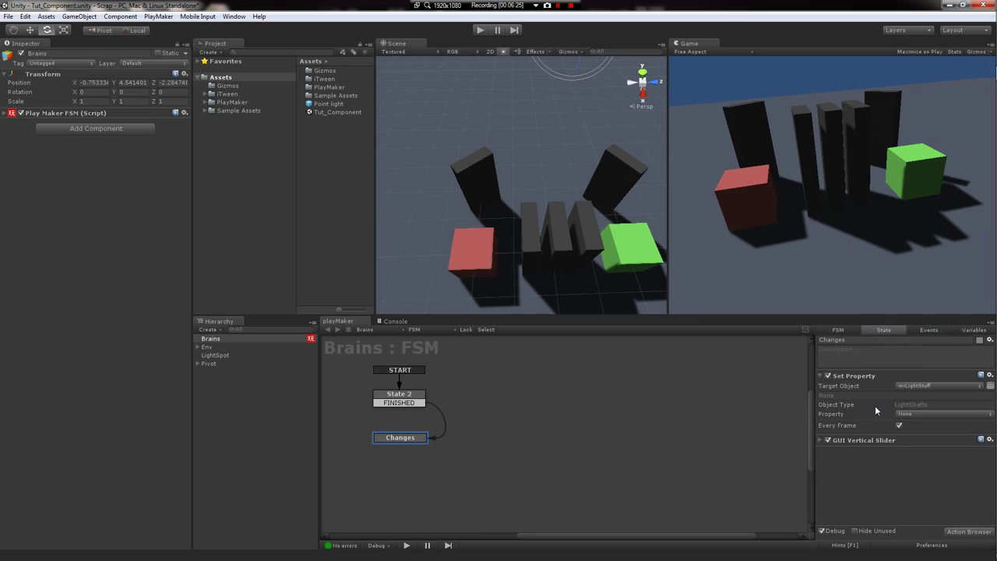
- Make Set Property change m_Brightness, with the Brightness value taken from the test variable
{"action": "left_click", "coordinate": [922, 415]}
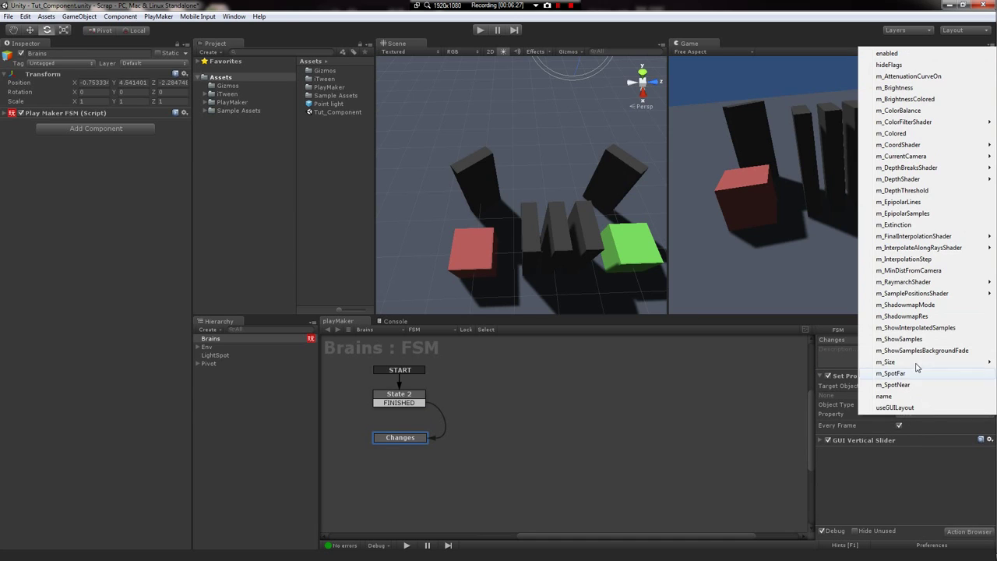
{"action": "left_click", "coordinate": [913, 88]}
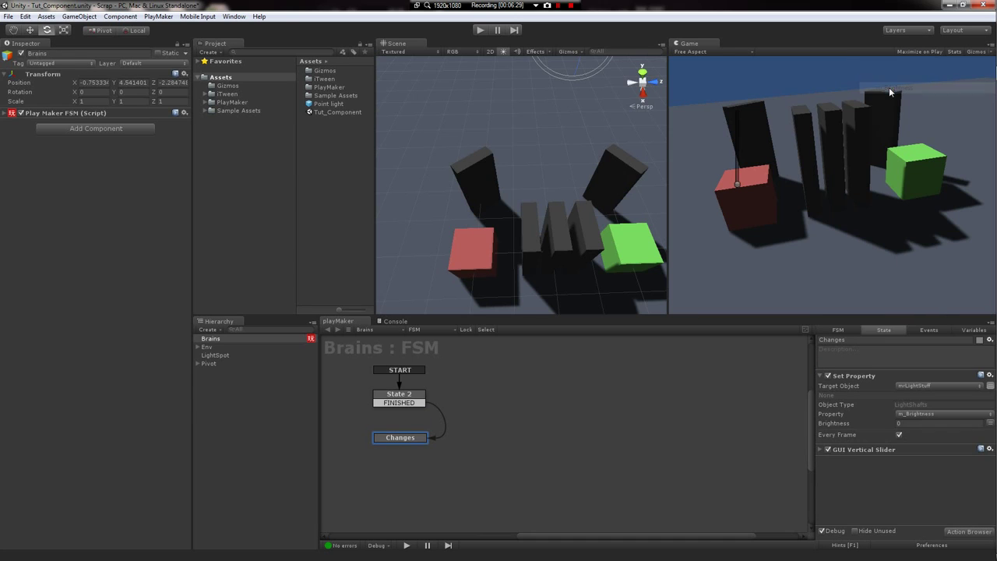
{"action": "left_click", "coordinate": [990, 423]}
{"action": "left_click", "coordinate": [924, 447]}
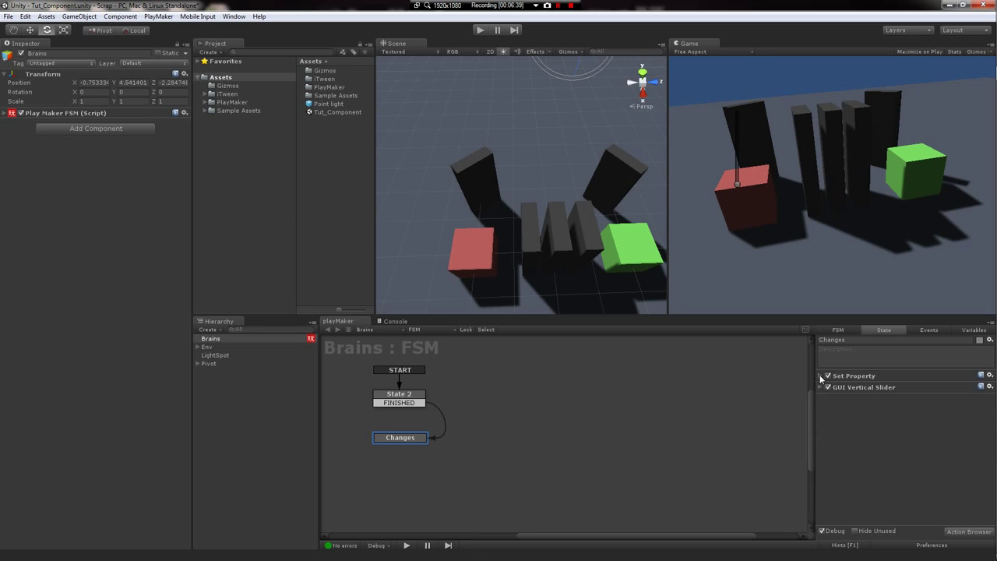
{"action": "left_click", "coordinate": [820, 387]}
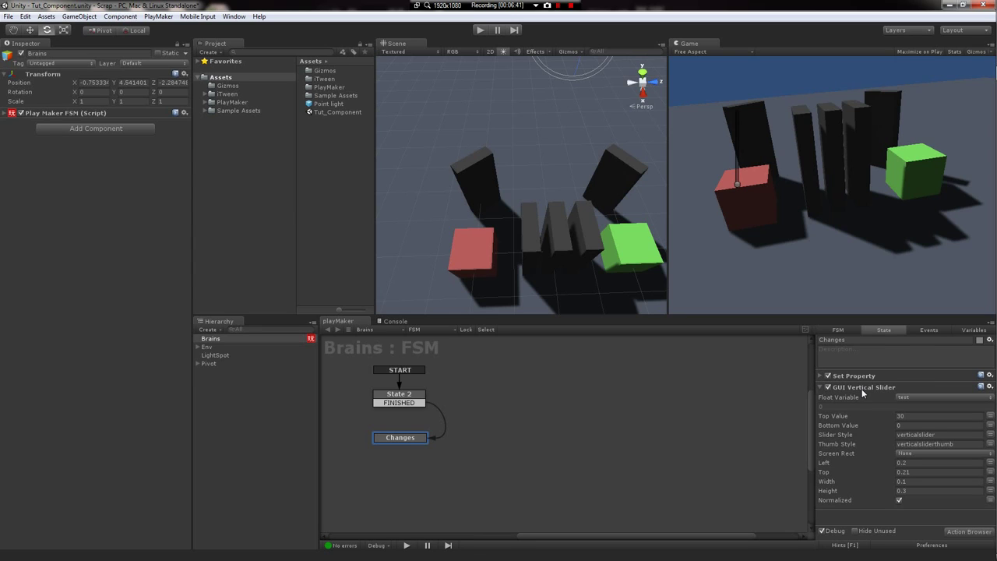
{"action": "left_click", "coordinate": [479, 31]}
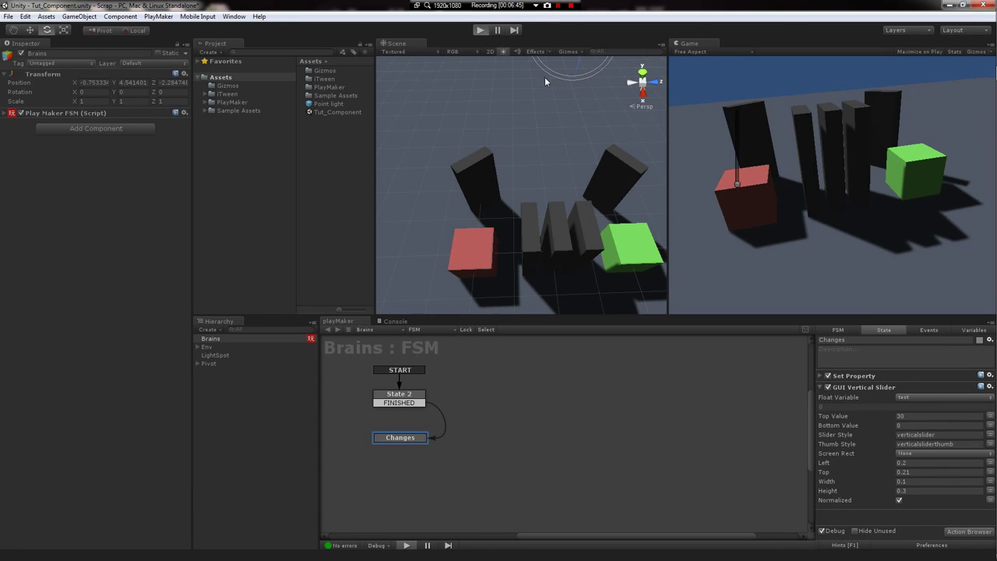
{"action": "left_click_drag", "start_coordinate": [740, 184], "coordinate": [742, 161]}
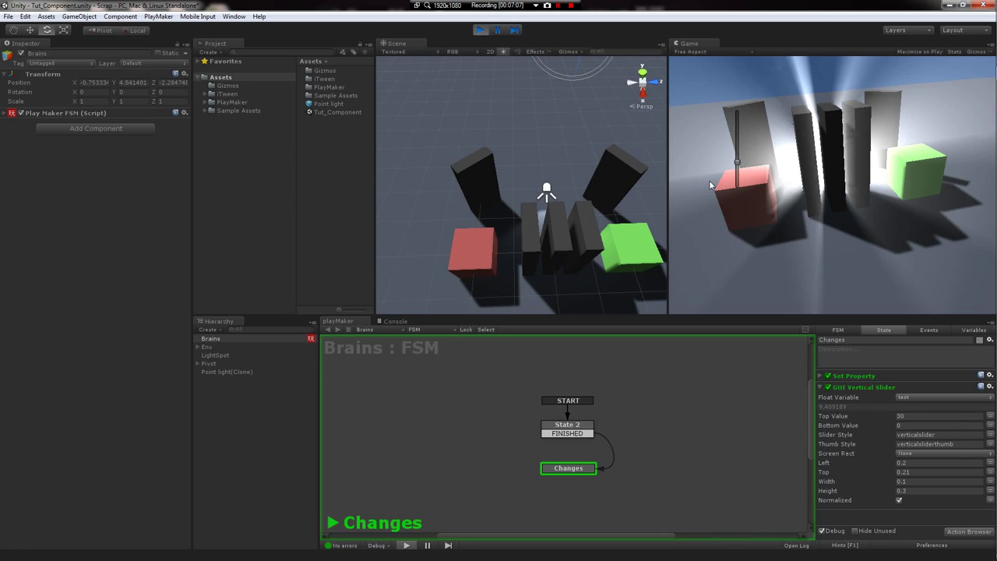
{"action": "mouse_move", "coordinate": [737, 167]}
{"action": "left_mouse_down"}
{"action": "mouse_move", "coordinate": [746, 182]}
{"action": "mouse_move", "coordinate": [749, 169]}
{"action": "mouse_move", "coordinate": [737, 173]}
{"action": "left_mouse_up"}
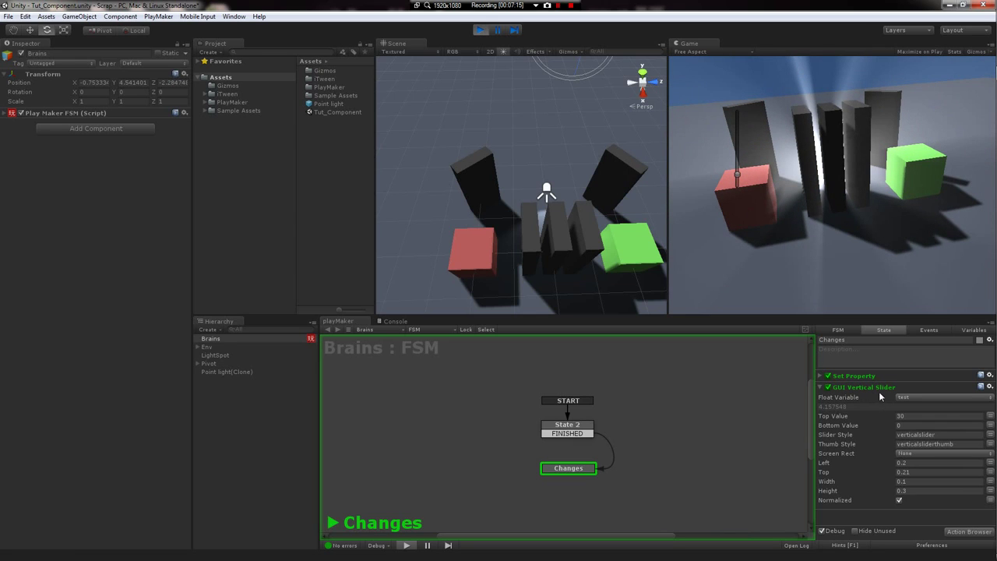
{"action": "left_click", "coordinate": [479, 31]}
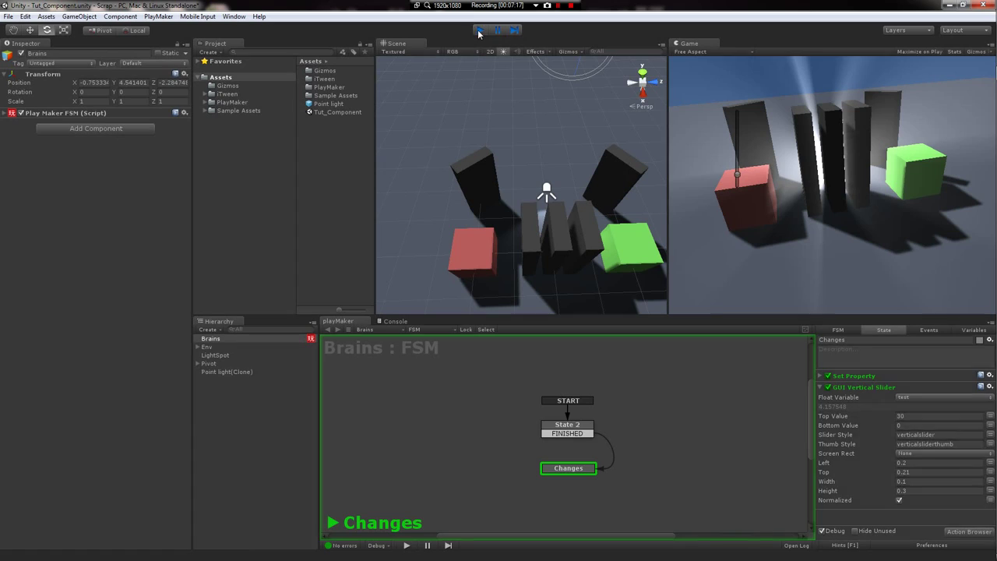
- Add an Animate Float action to the Changes state by searching 'animate'
{"action": "left_click", "coordinate": [366, 434]}
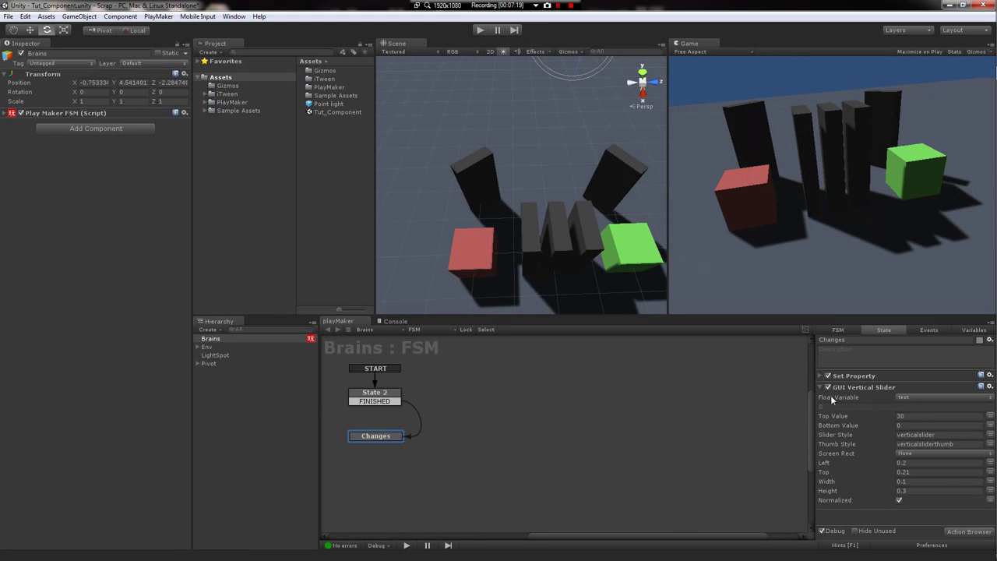
{"action": "left_click", "coordinate": [819, 386]}
{"action": "left_click", "coordinate": [968, 530]}
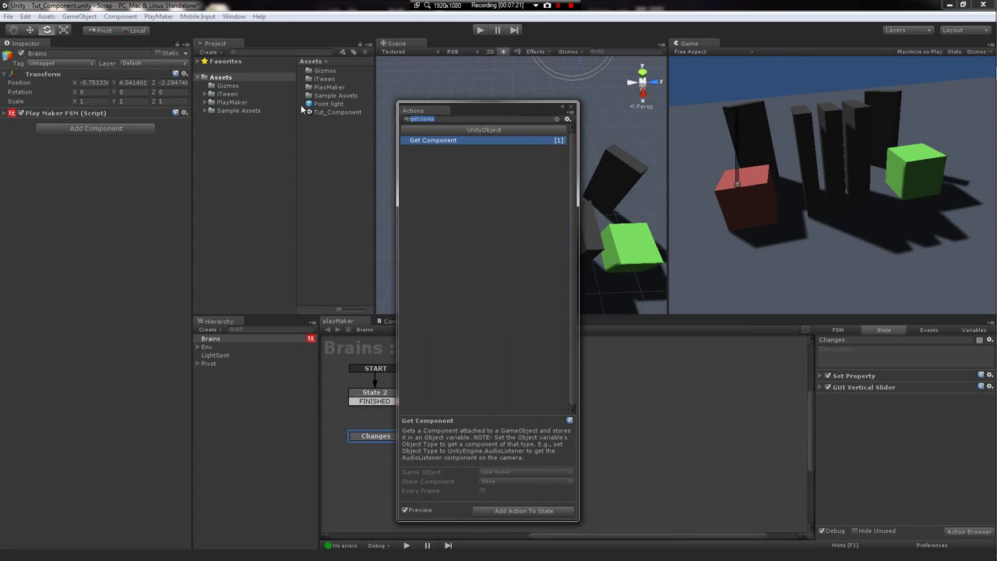
{"action": "type", "text": "animate"}
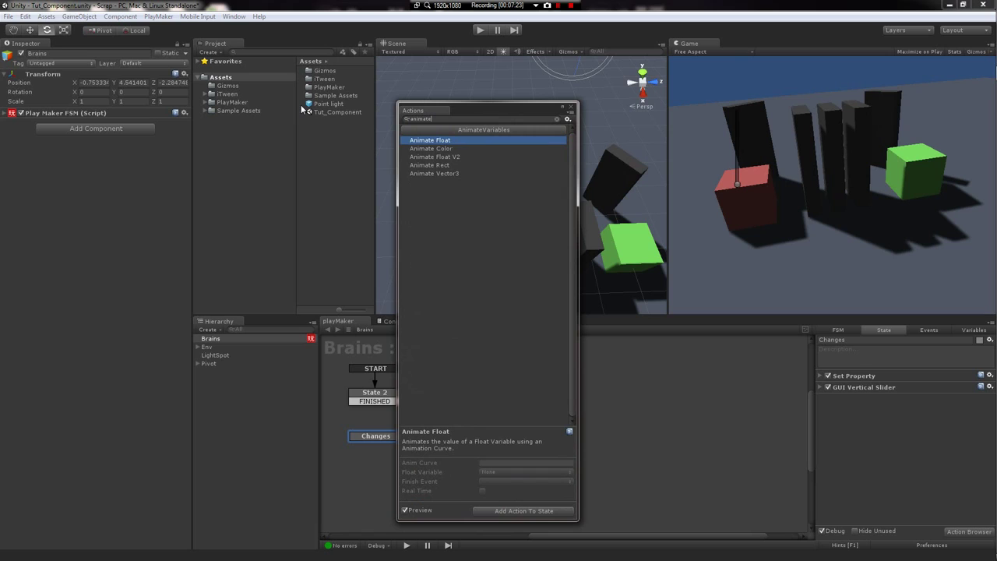
{"action": "key", "text": "Return"}
{"action": "left_click", "coordinate": [779, 383]}
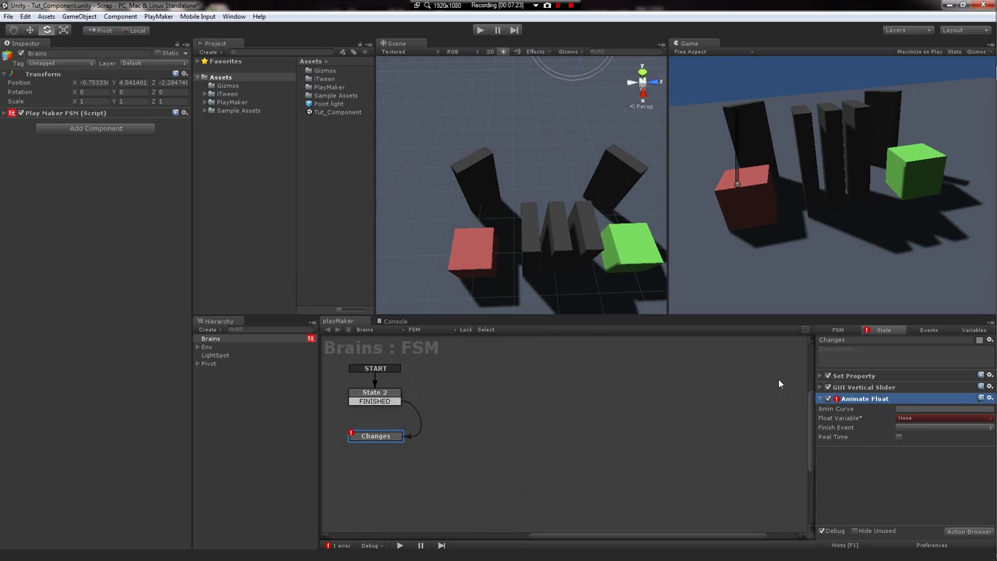
- Shape the Anim Curve into a tall middle peak above 3.3 with a lowered end value
{"action": "left_click", "coordinate": [916, 409]}
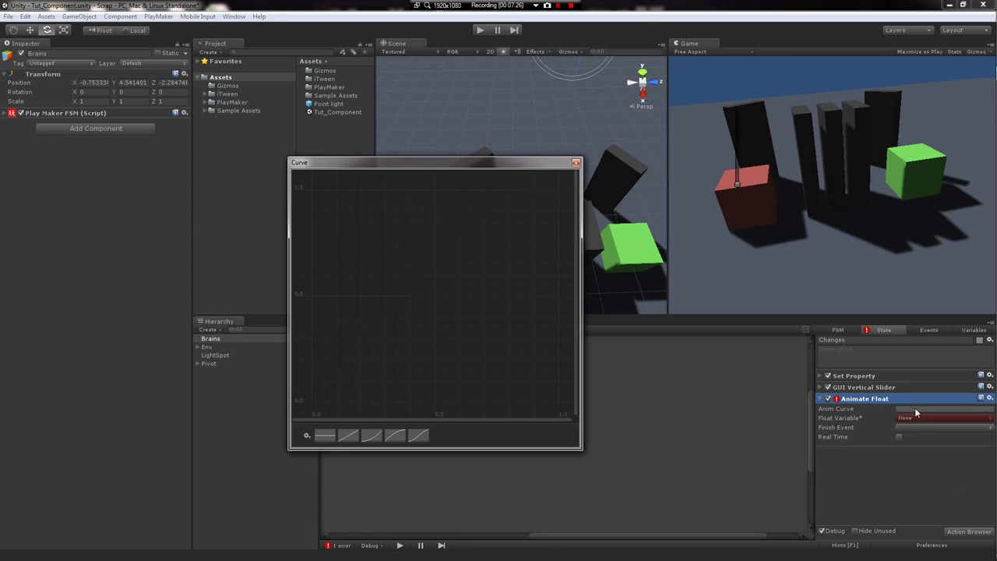
{"action": "left_click", "coordinate": [395, 435]}
{"action": "double_click", "coordinate": [421, 258]}
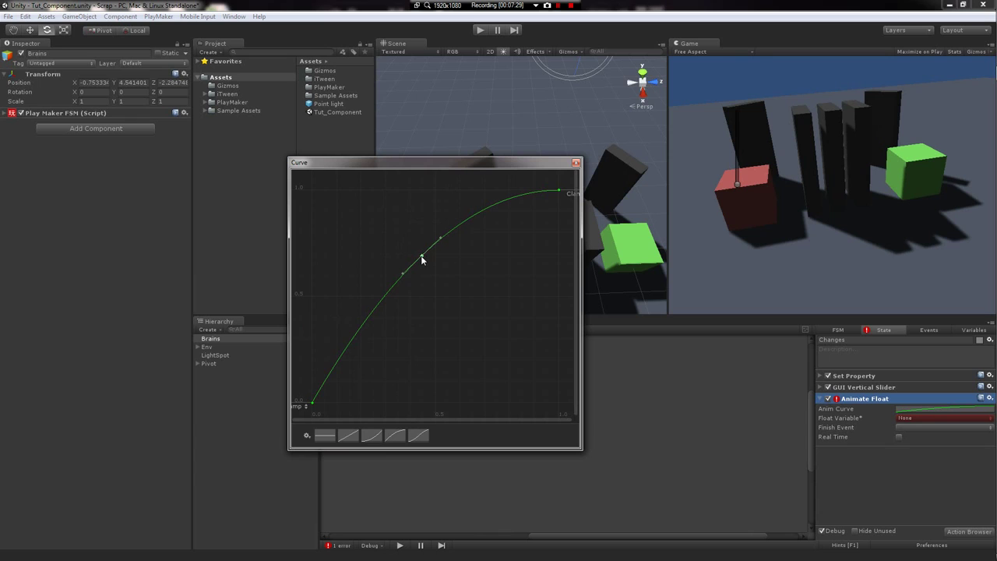
{"action": "left_click_drag", "start_coordinate": [421, 259], "coordinate": [423, 108]}
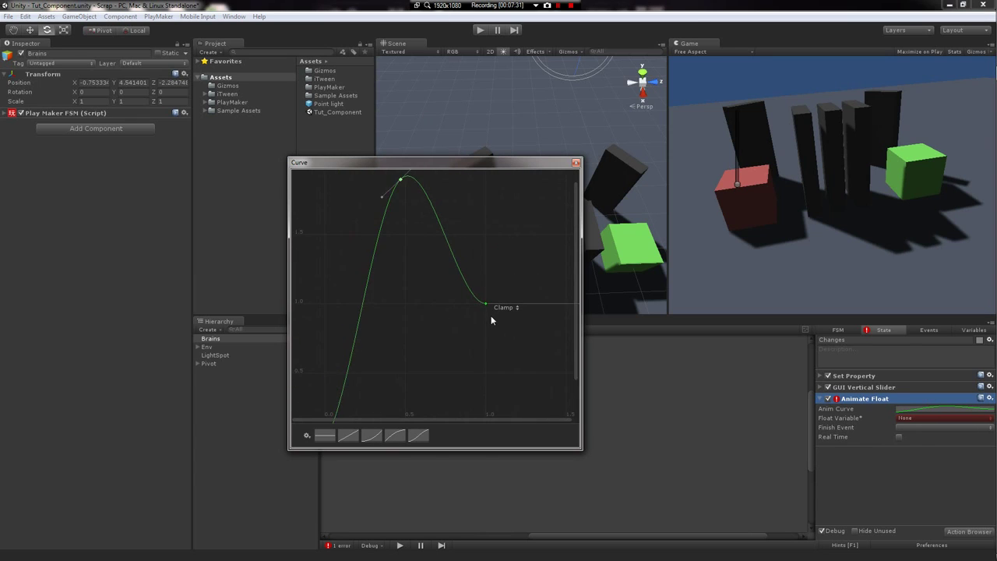
{"action": "left_click_drag", "start_coordinate": [486, 303], "coordinate": [461, 405]}
{"action": "middle_click_drag", "start_coordinate": [378, 196], "coordinate": [434, 331]}
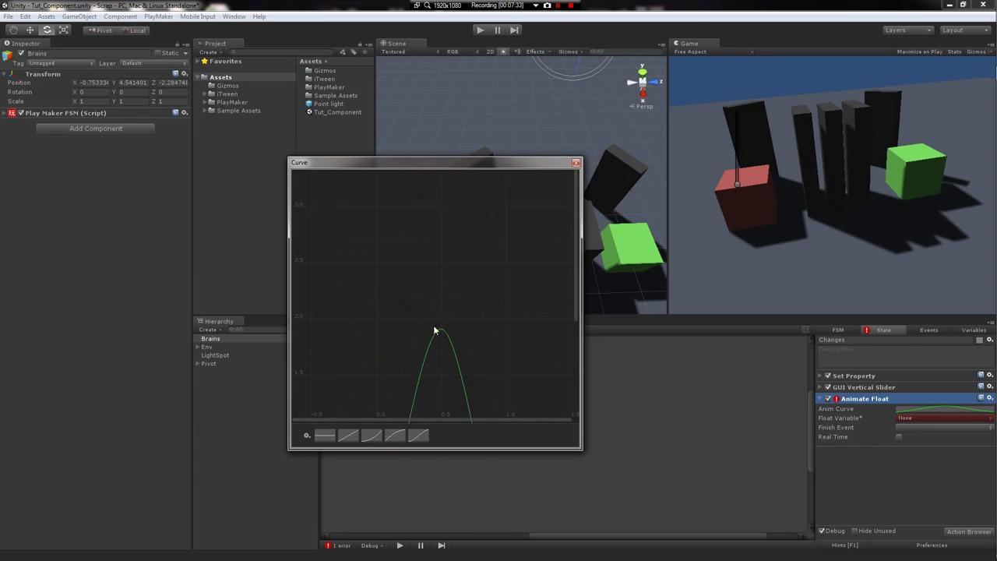
{"action": "left_click_drag", "start_coordinate": [439, 334], "coordinate": [440, 189]}
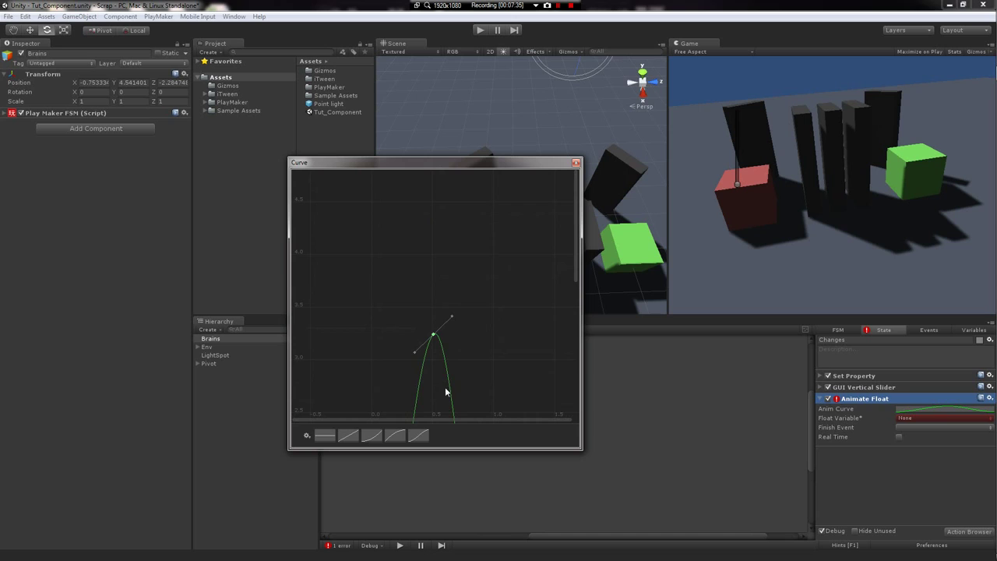
{"action": "left_click_drag", "start_coordinate": [435, 337], "coordinate": [425, 169]}
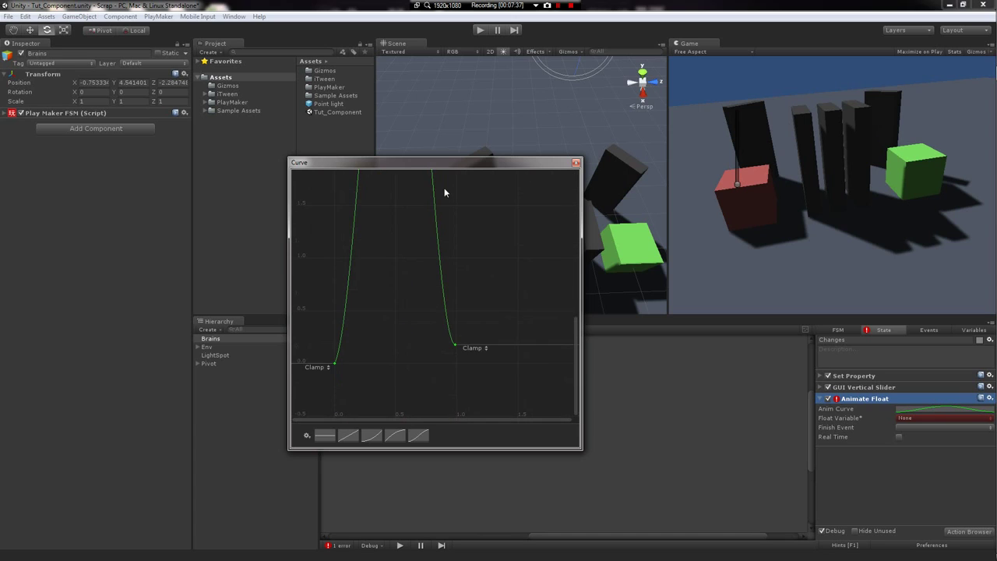
- Set both the before-start and after-end wrap modes of the curve to Loop
{"action": "left_click", "coordinate": [468, 322]}
{"action": "left_click", "coordinate": [479, 334]}
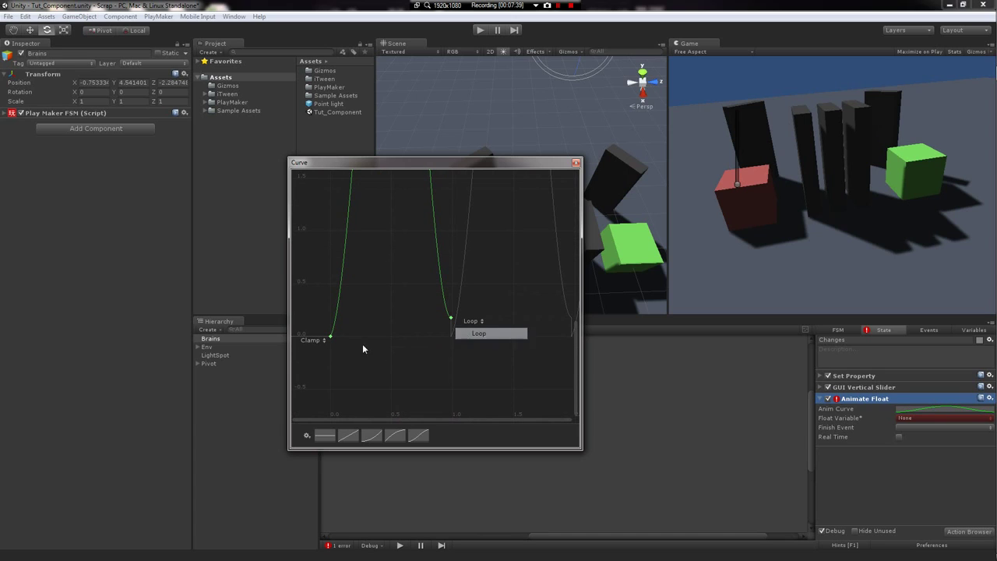
{"action": "left_click", "coordinate": [316, 340]}
{"action": "left_click", "coordinate": [320, 352]}
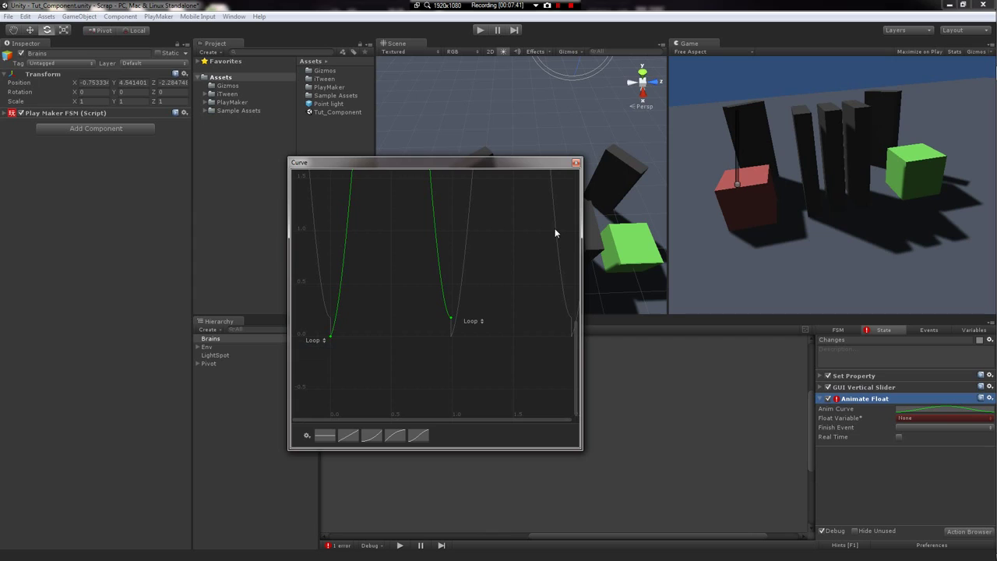
{"action": "left_click", "coordinate": [576, 166]}
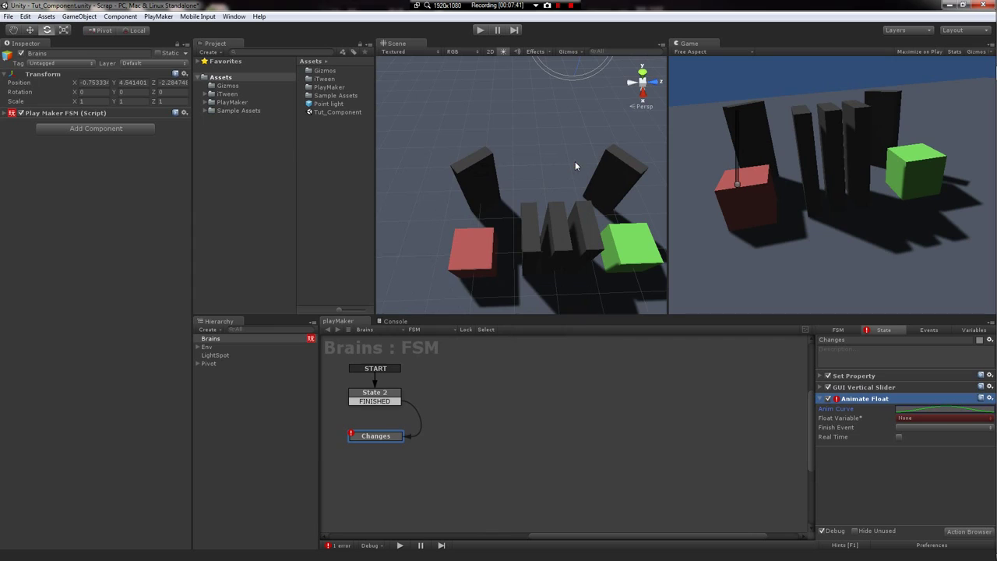
- Point Animate Float at the test variable and disable the GUI Vertical Slider action
{"action": "left_click", "coordinate": [910, 419]}
{"action": "left_click", "coordinate": [918, 442]}
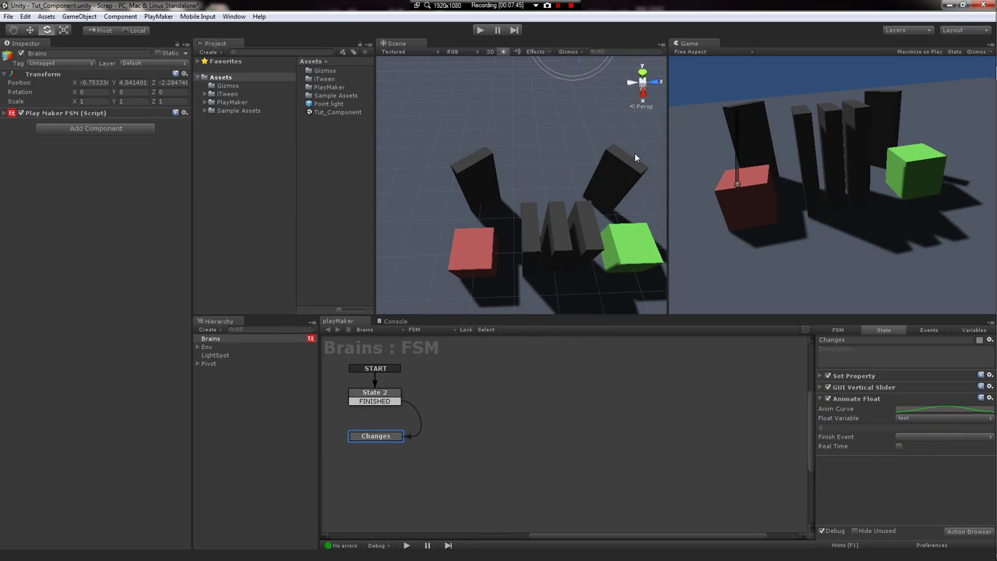
{"action": "left_click", "coordinate": [828, 387]}
- Play the scene, inspect the spawned Point light(Clone), then stop playback
{"action": "left_click", "coordinate": [480, 30]}
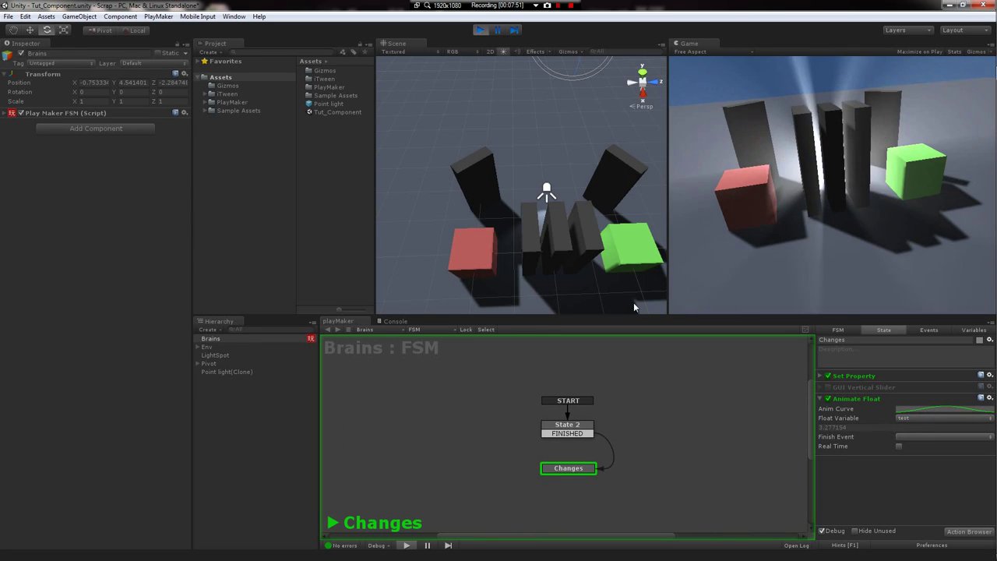
{"action": "left_click", "coordinate": [547, 192]}
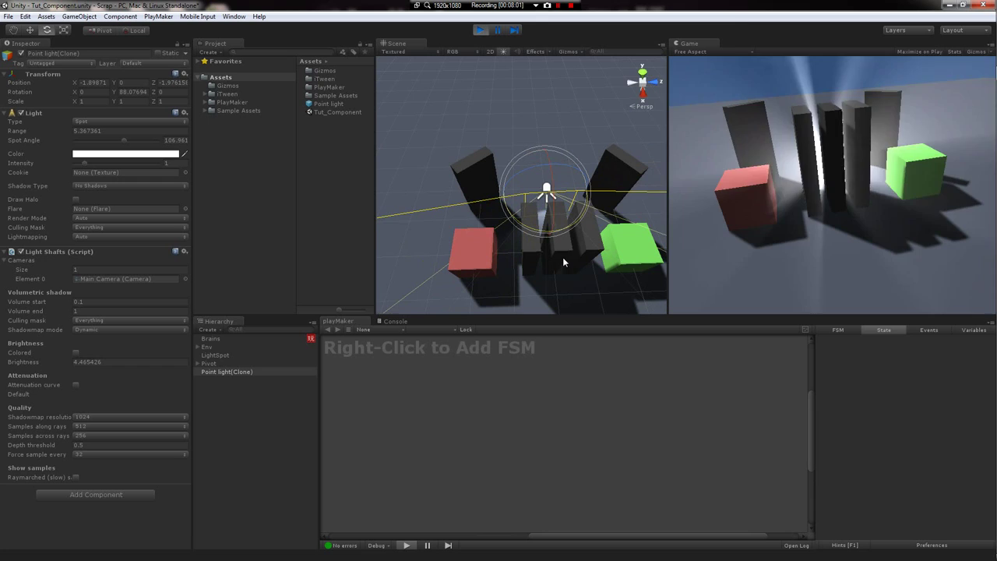
{"action": "left_click", "coordinate": [479, 30]}
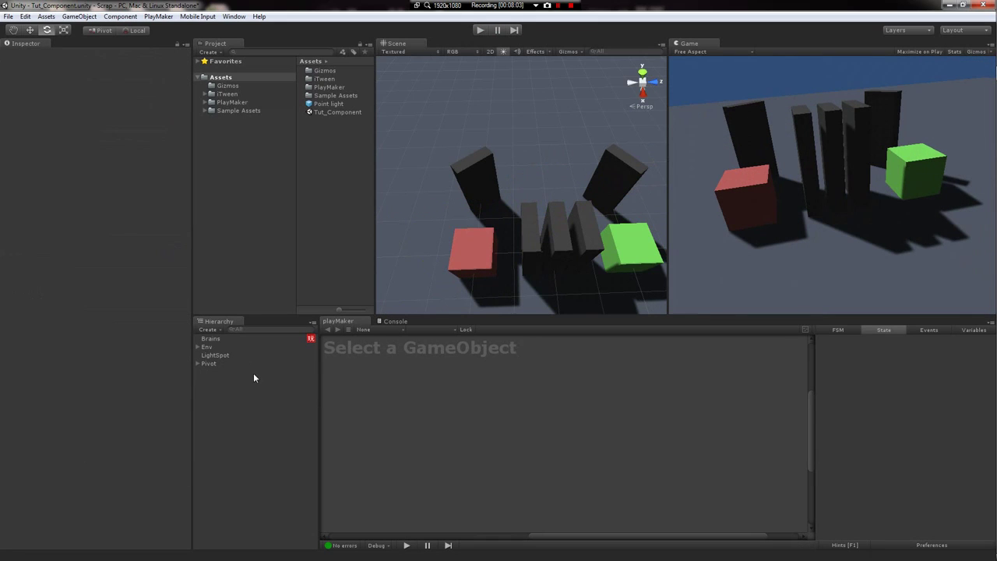
- On Brains, set the mrLightStuff variable's Object Type to LightShafts and reselect the Changes state
{"action": "left_click", "coordinate": [214, 339]}
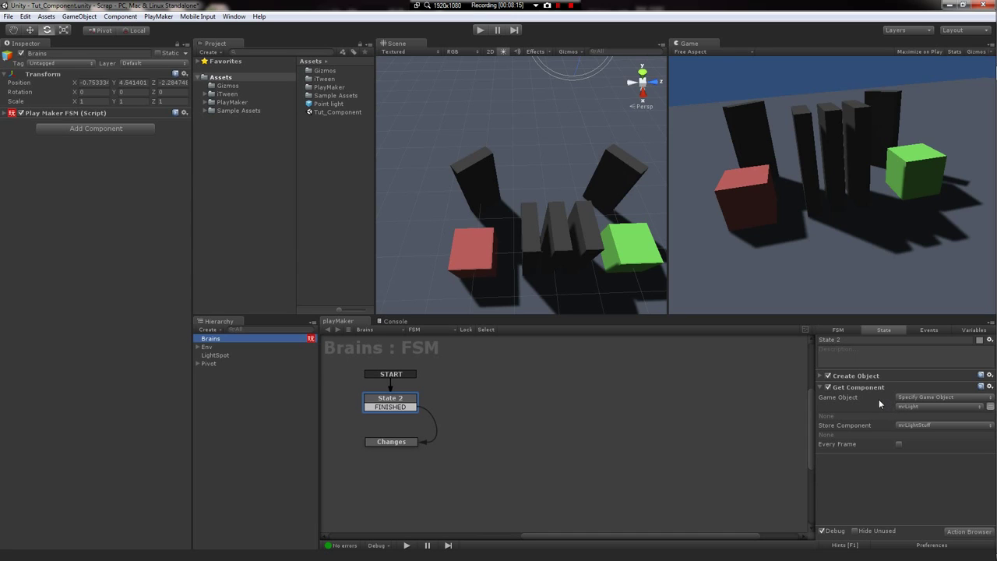
{"action": "left_click", "coordinate": [911, 404]}
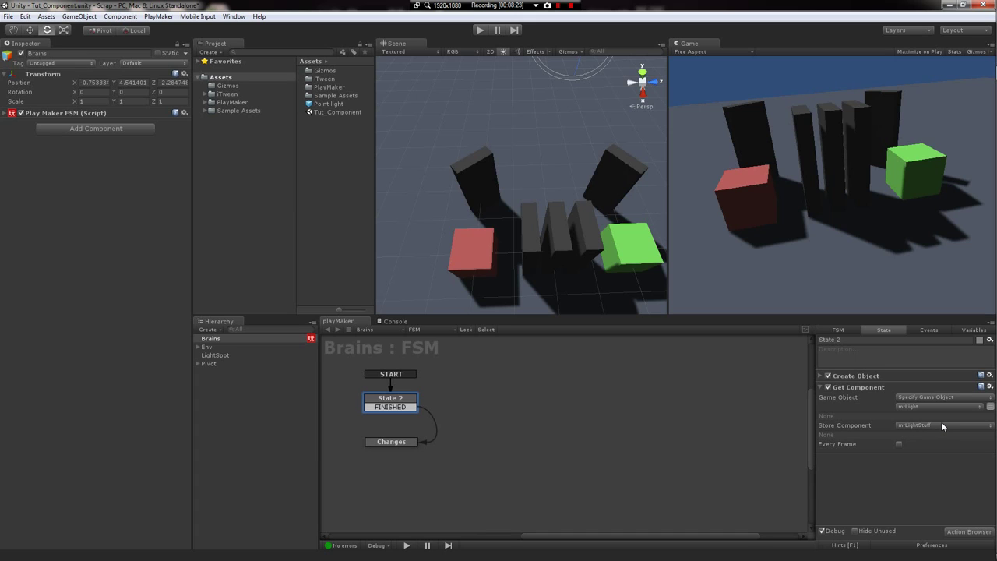
{"action": "left_click", "coordinate": [964, 331]}
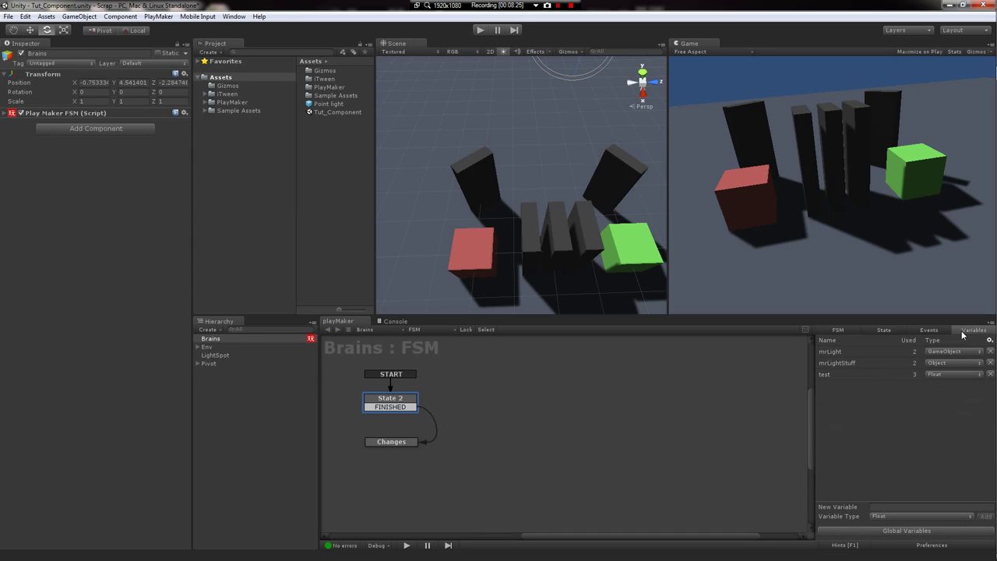
{"action": "left_click", "coordinate": [862, 362]}
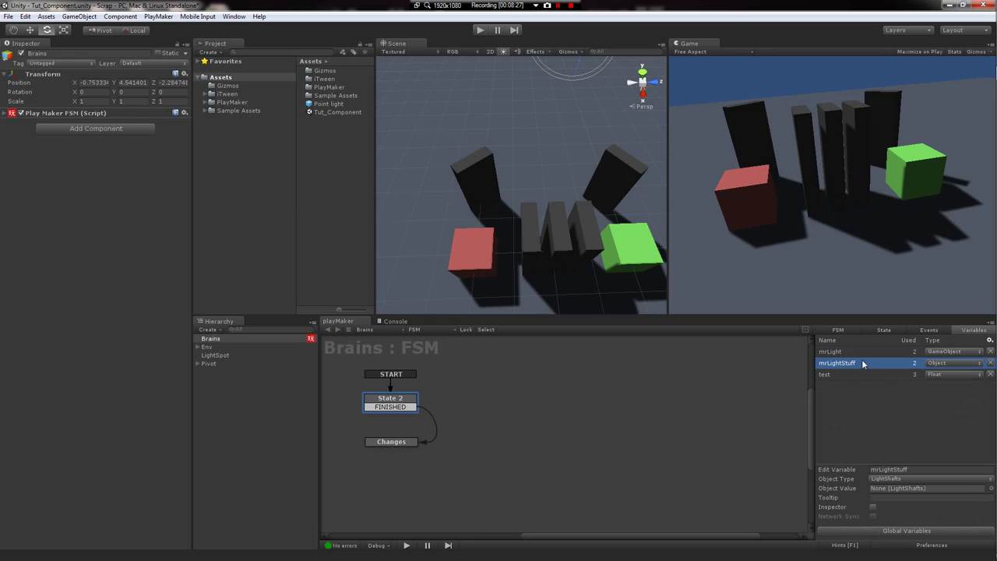
{"action": "left_click", "coordinate": [877, 480]}
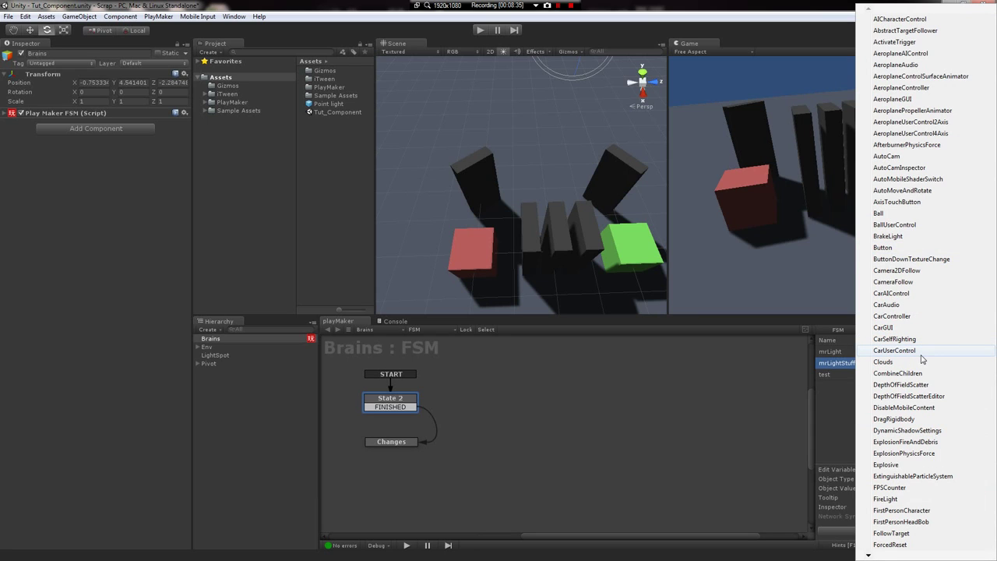
{"action": "scroll", "coordinate": [915, 468], "scroll_direction": "down", "scroll_amount": 10}
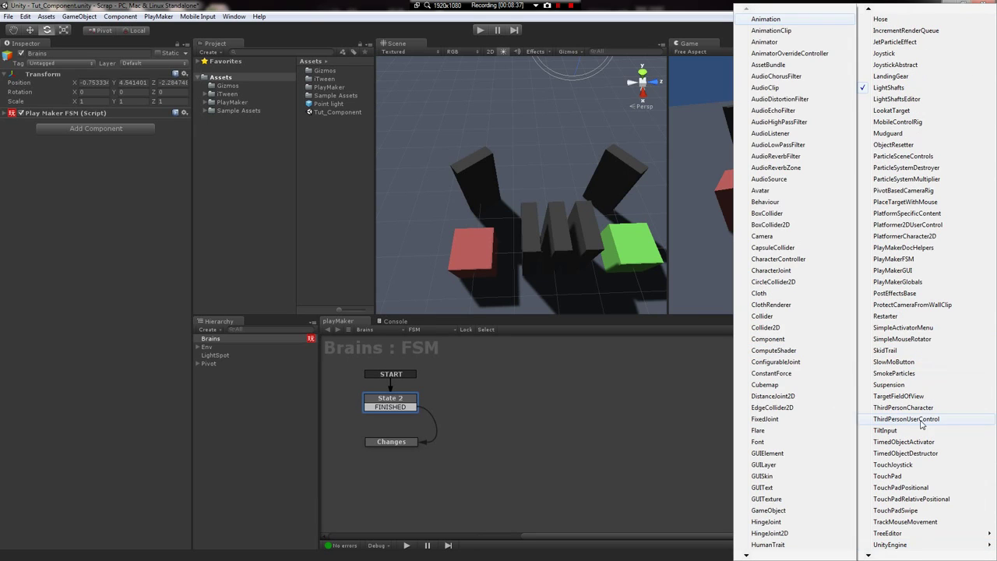
{"action": "mouse_move", "coordinate": [906, 545]}
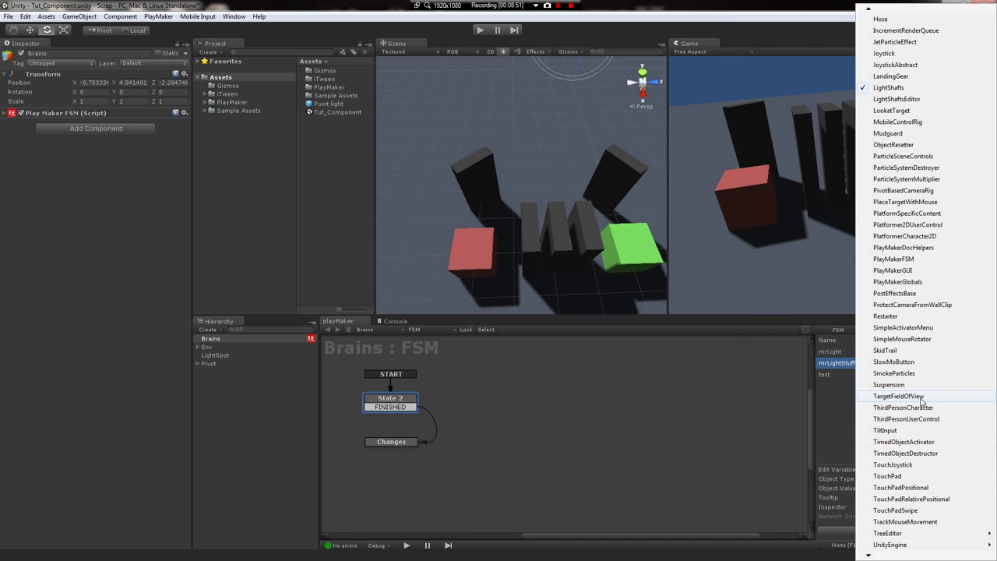
{"action": "left_click", "coordinate": [889, 88]}
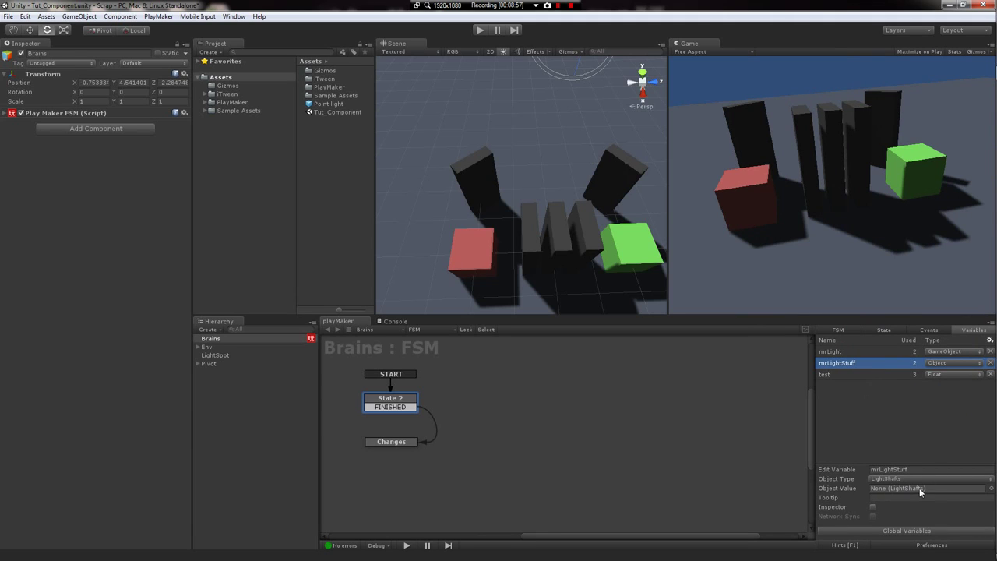
{"action": "left_click", "coordinate": [884, 330]}
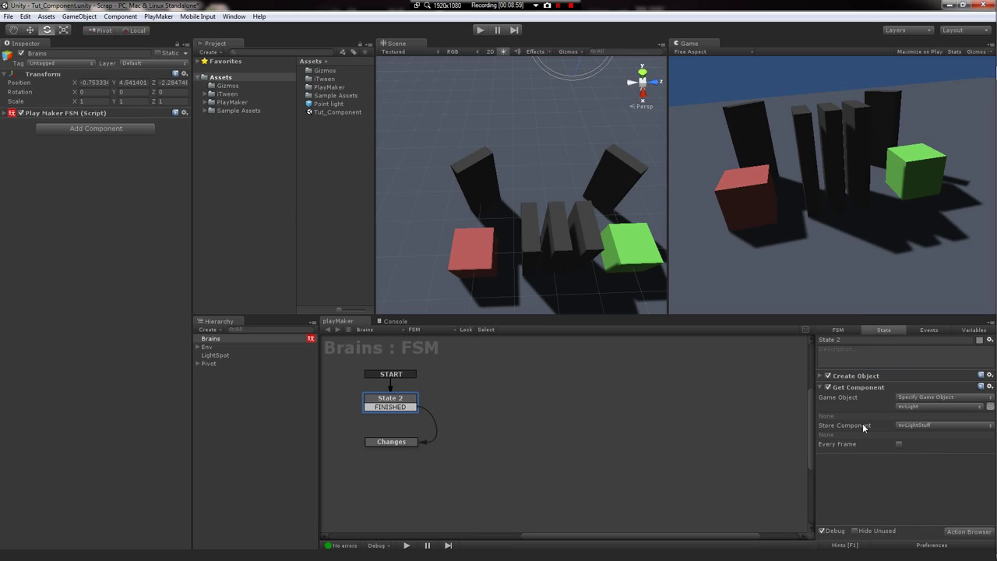
{"action": "left_click", "coordinate": [412, 441]}
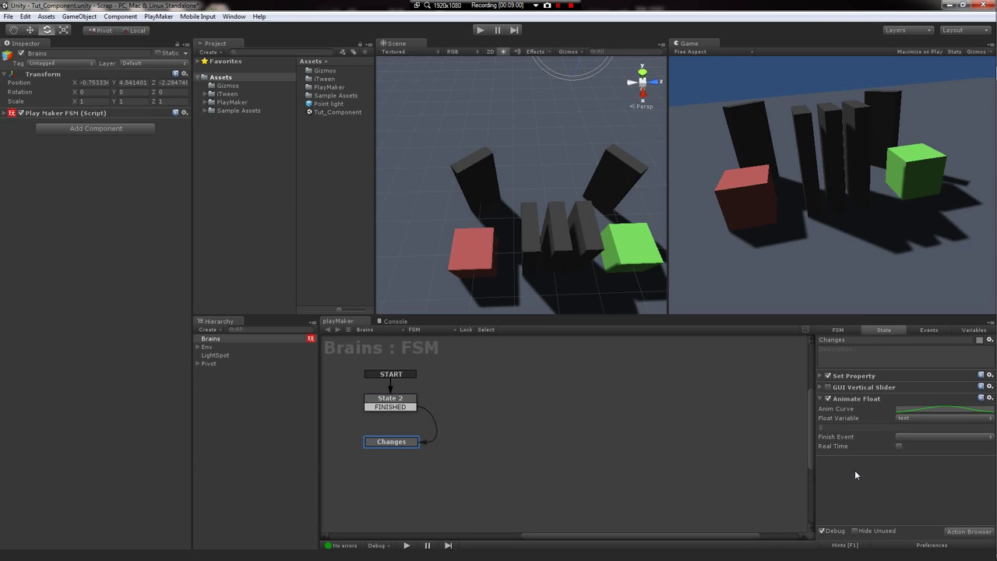